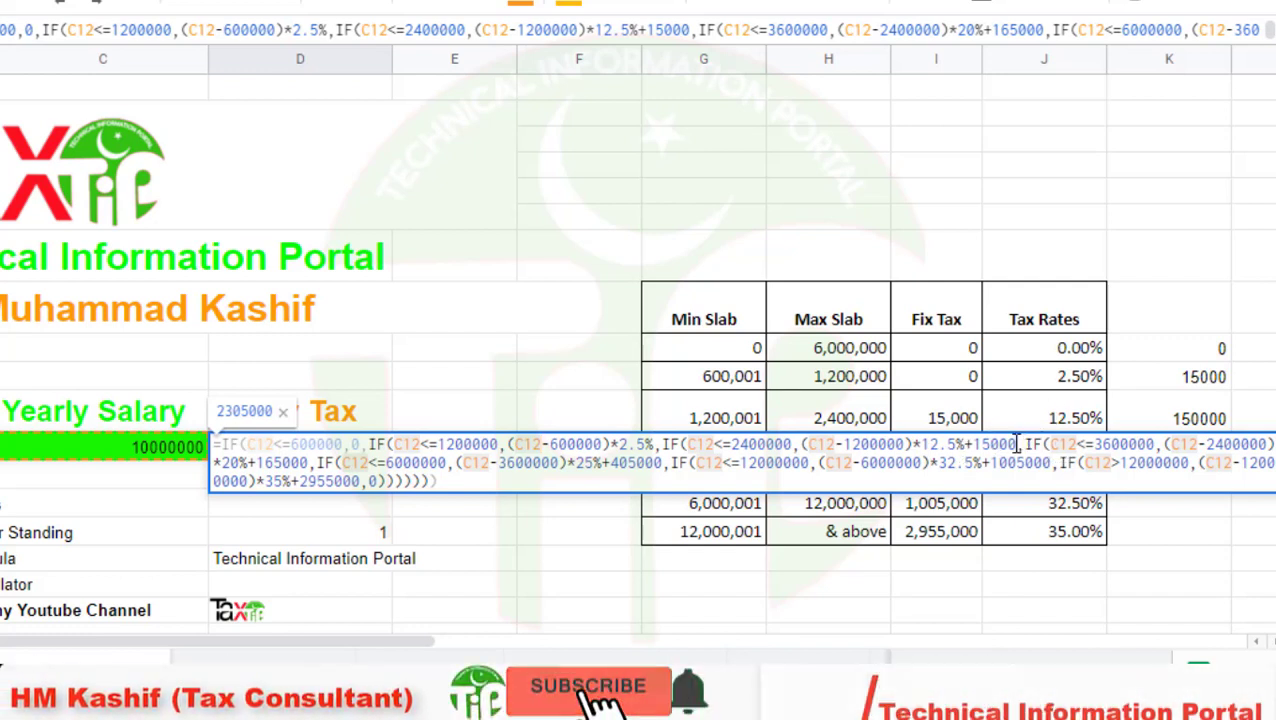
Inspect the 15000 fixed tax term in the Yearly Tax formula and the 12.5% slab calculation in K11.
{"action": "left_click_drag", "start_coordinate": [978, 444], "coordinate": [972, 444]}
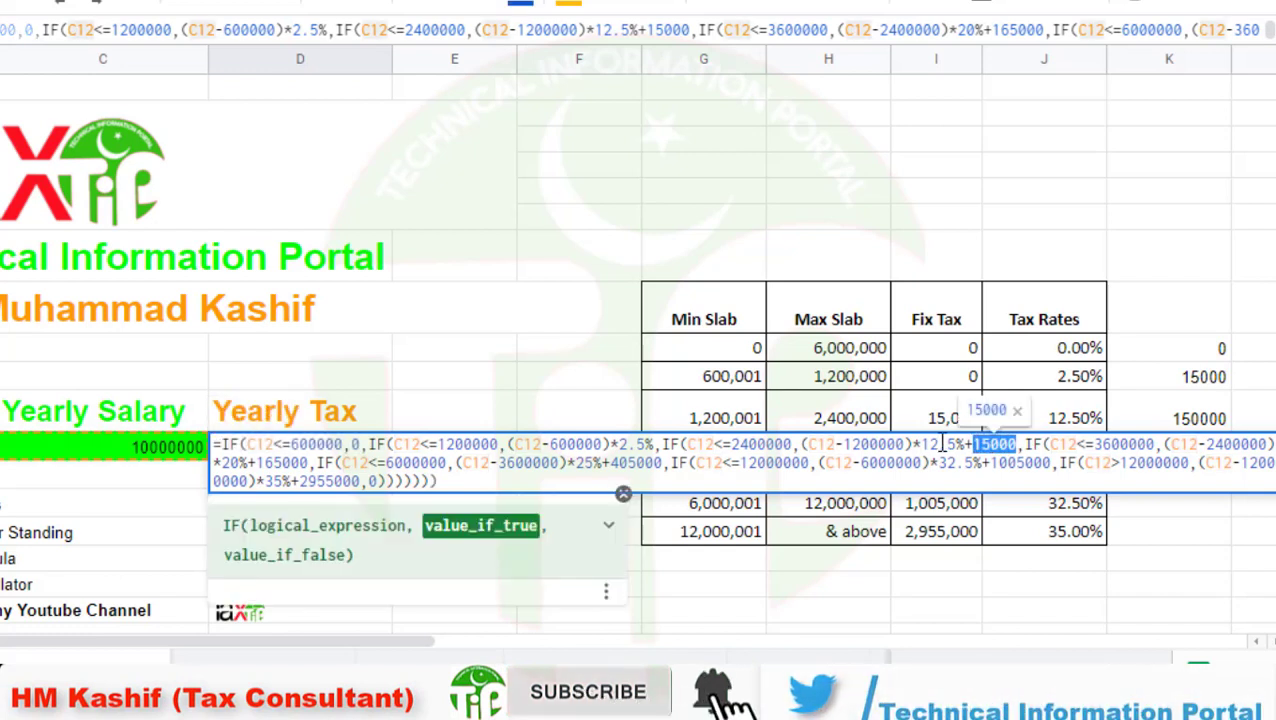
{"action": "left_click", "coordinate": [1170, 420]}
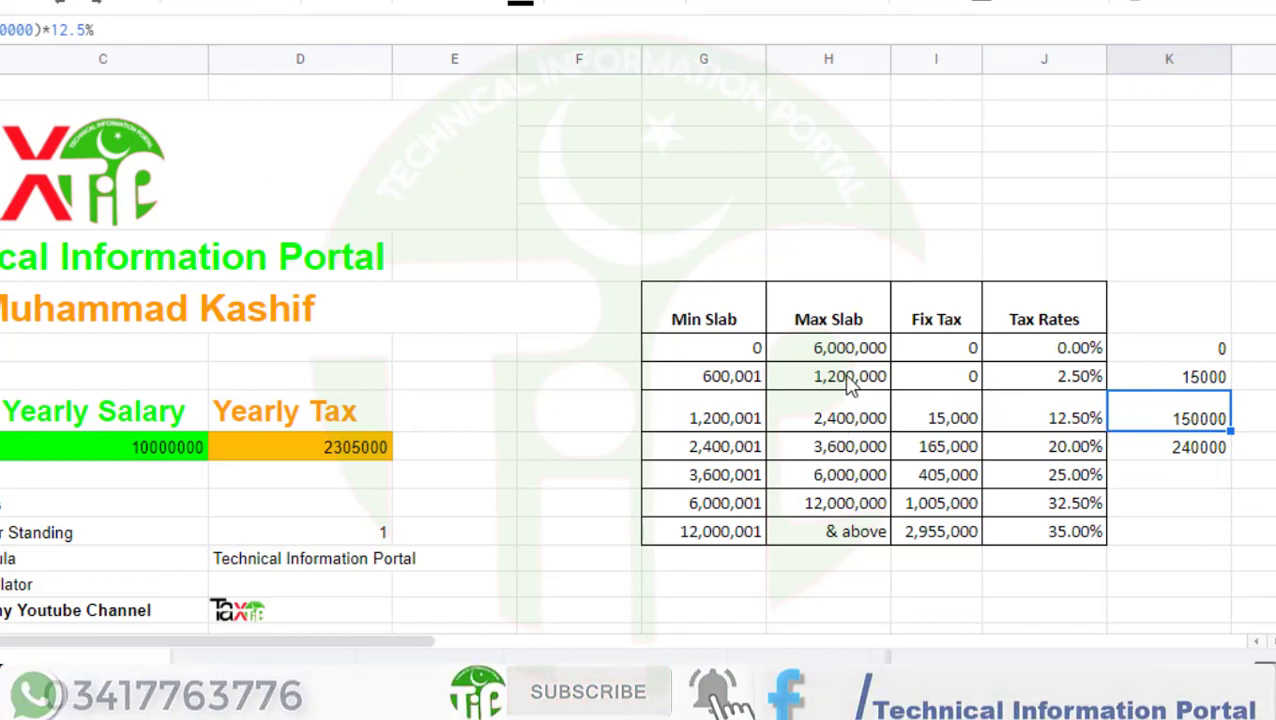
{"action": "key", "text": "F2"}
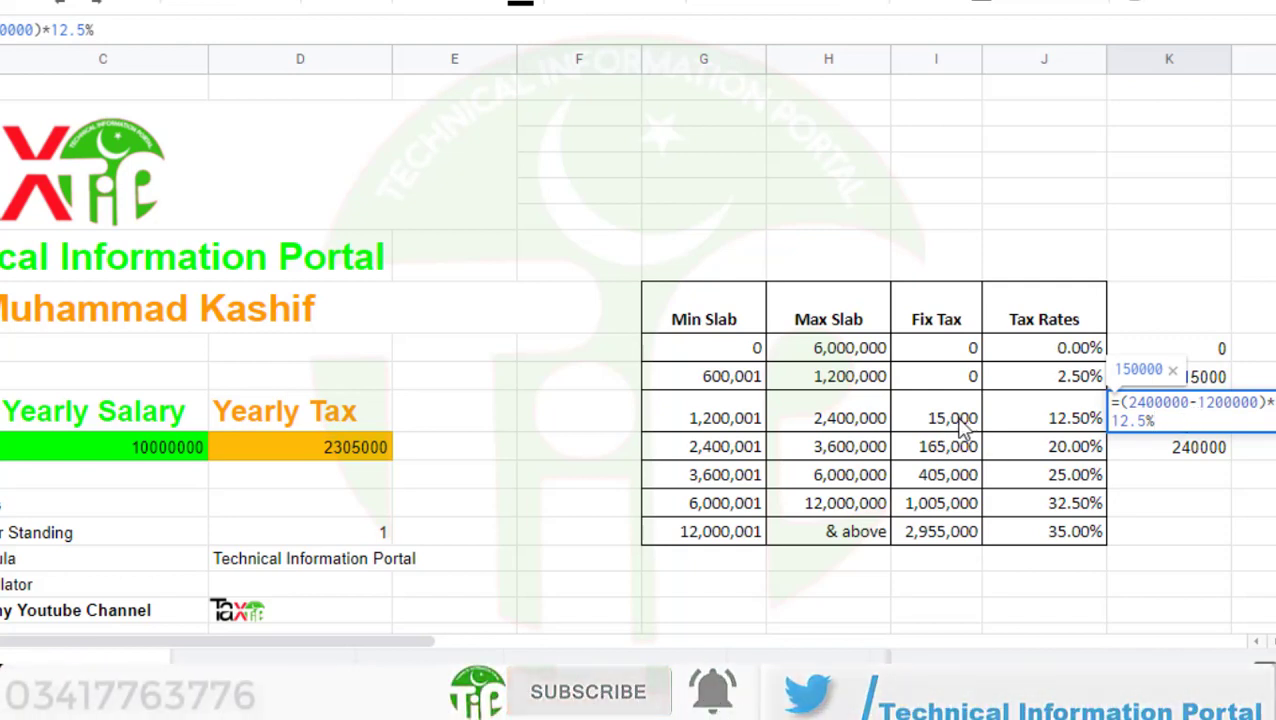
{"action": "left_click", "coordinate": [325, 452]}
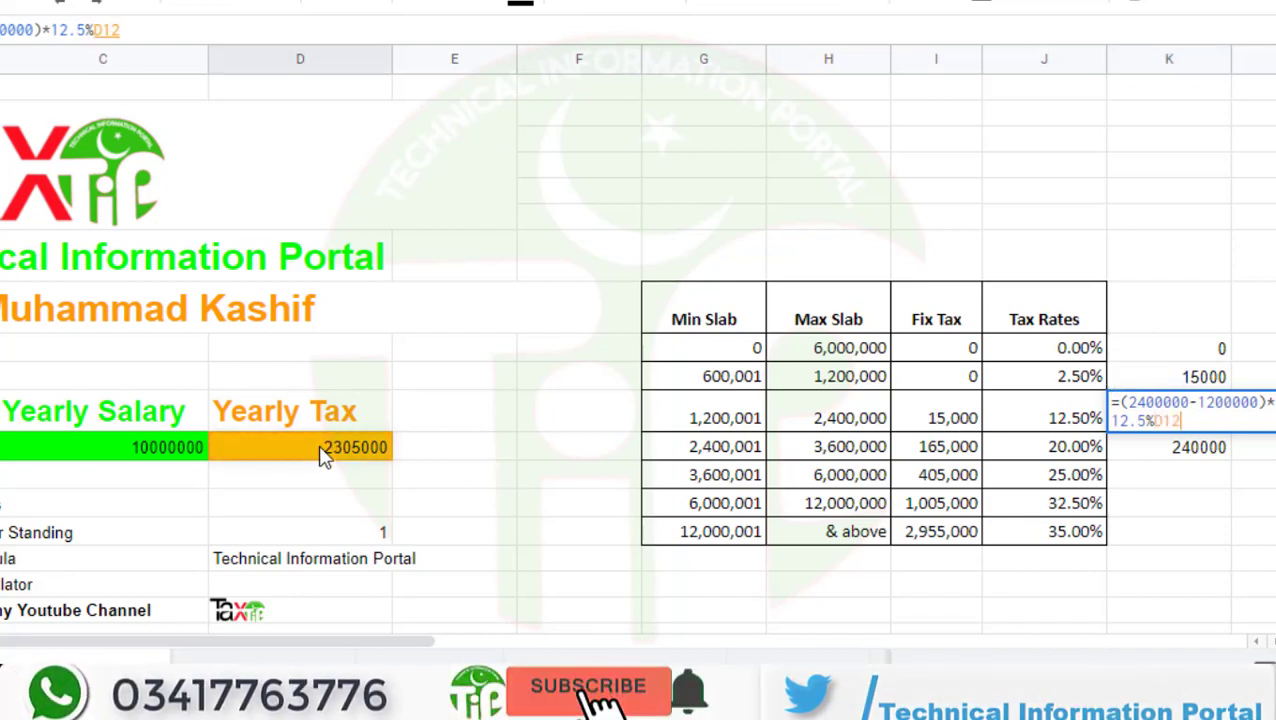
{"action": "left_click", "coordinate": [321, 449]}
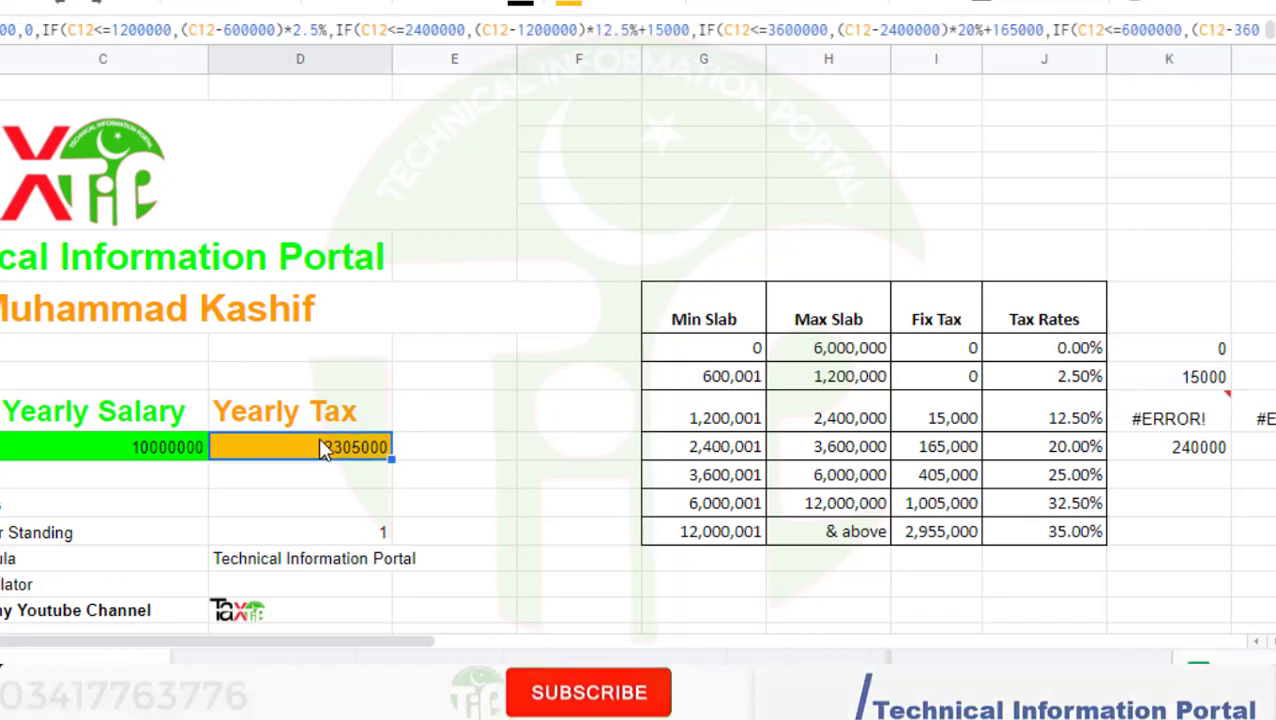
Examine the Yearly Tax formula against the two highest slabs' limits, fixed tax and tax rate in the slab table.
{"action": "double_click", "coordinate": [319, 440]}
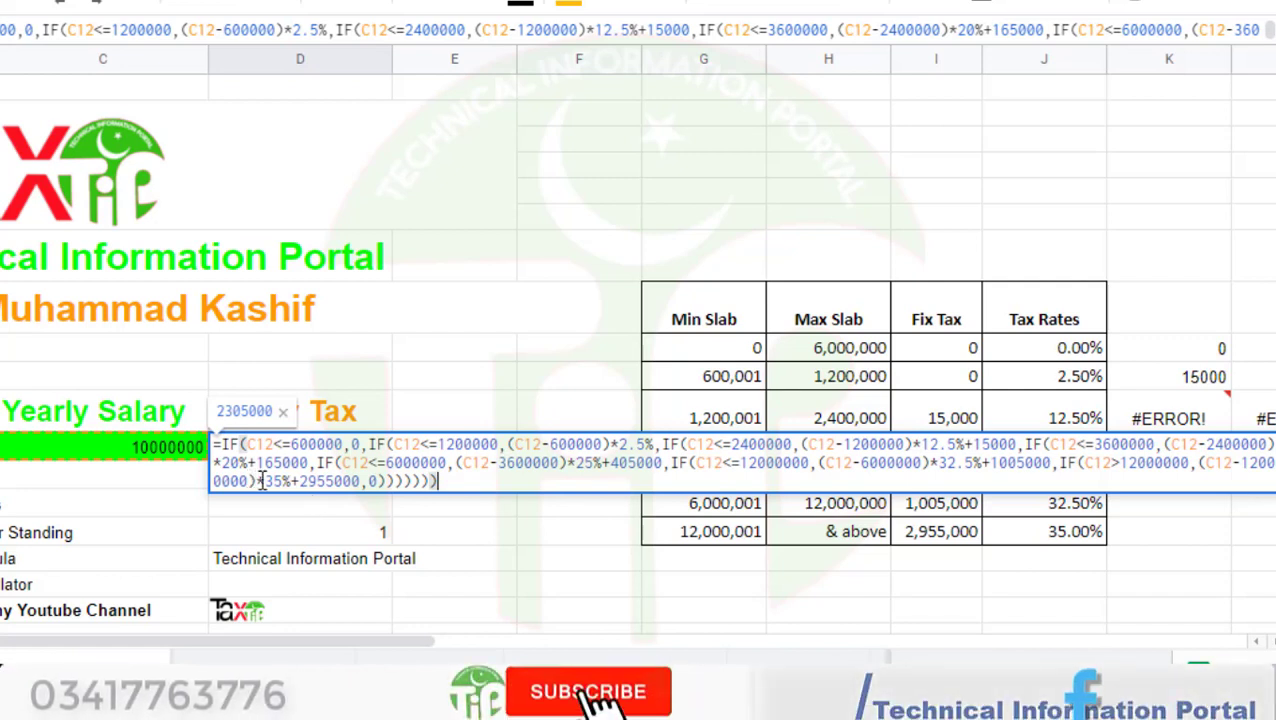
{"action": "left_click", "coordinate": [681, 516]}
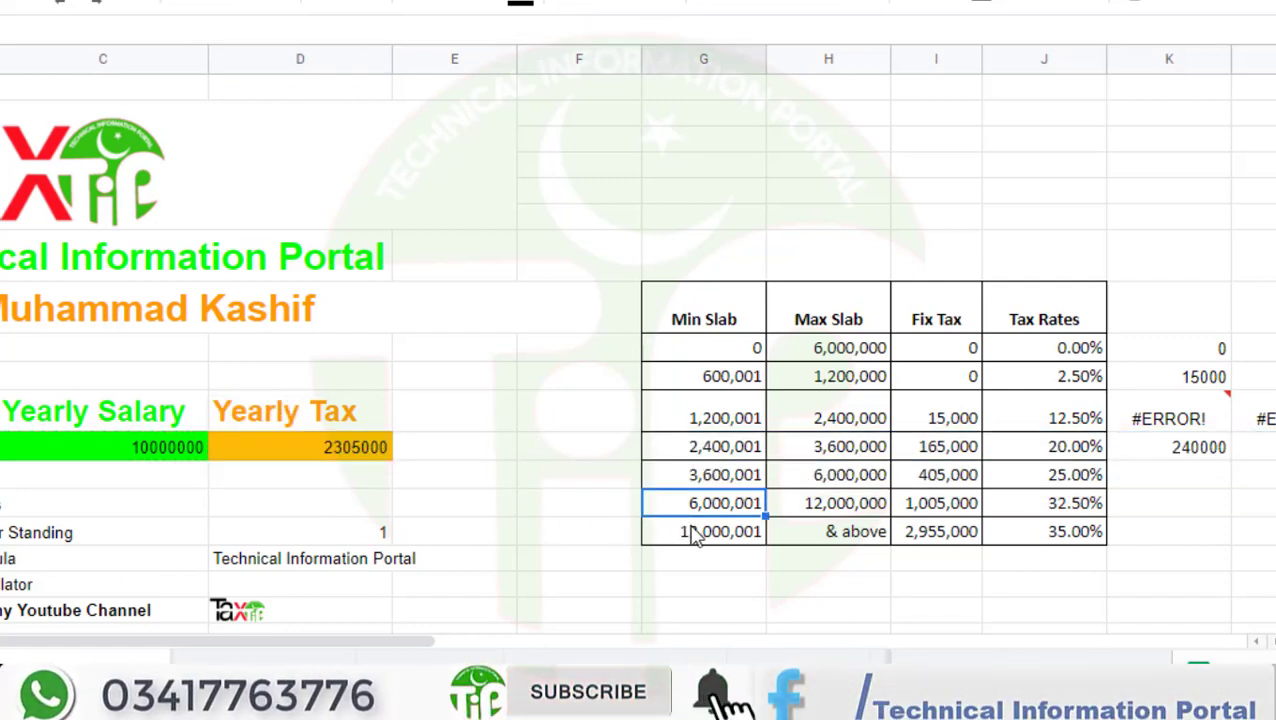
{"action": "left_click", "coordinate": [705, 540]}
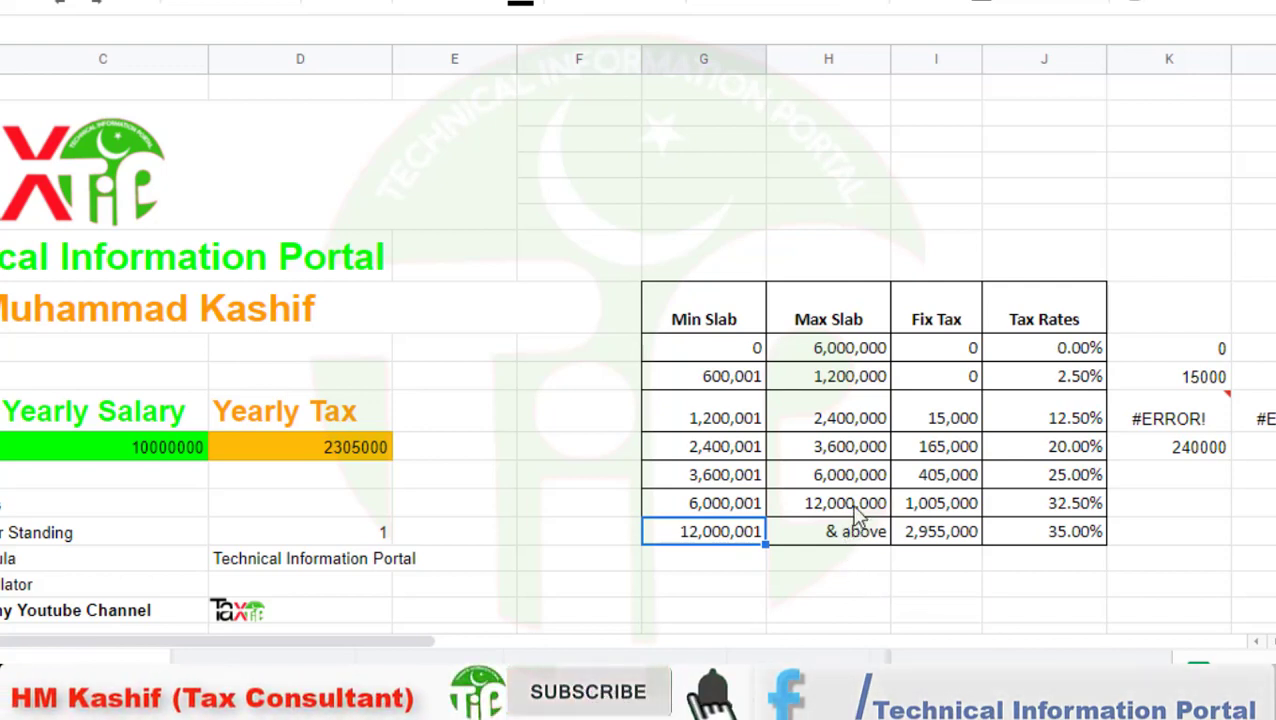
{"action": "left_click", "coordinate": [955, 537]}
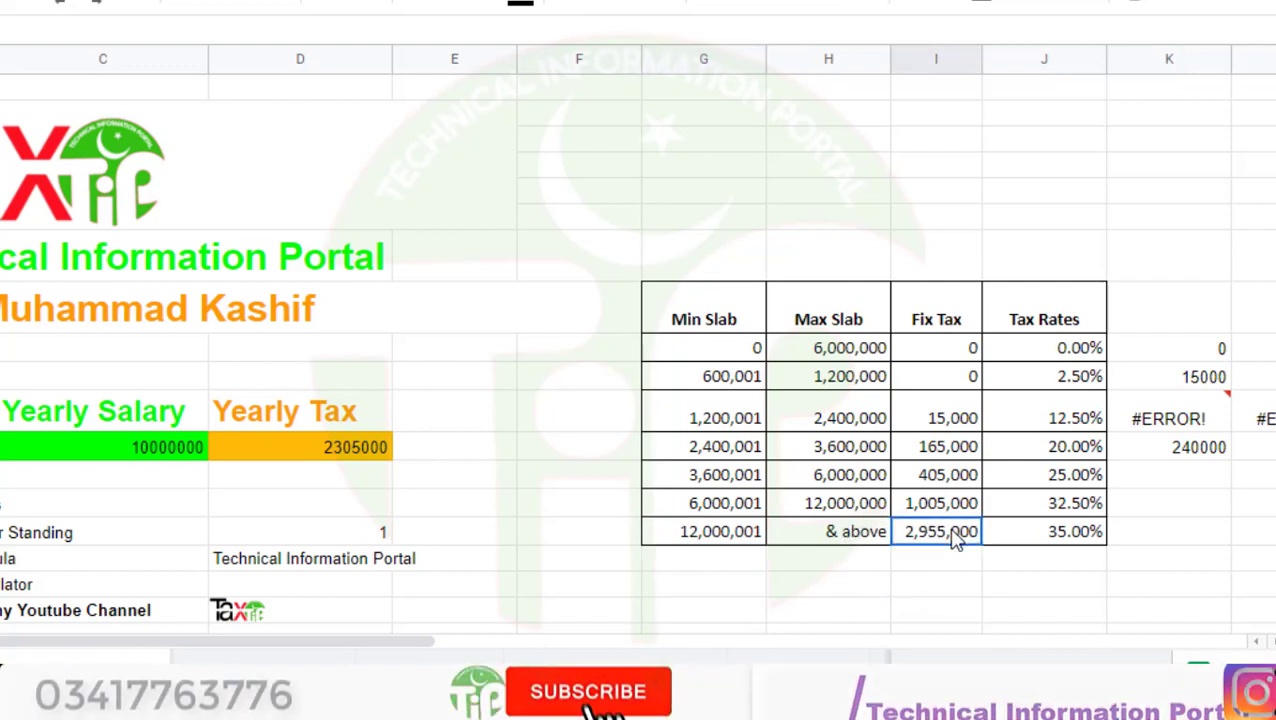
{"action": "left_click", "coordinate": [709, 538]}
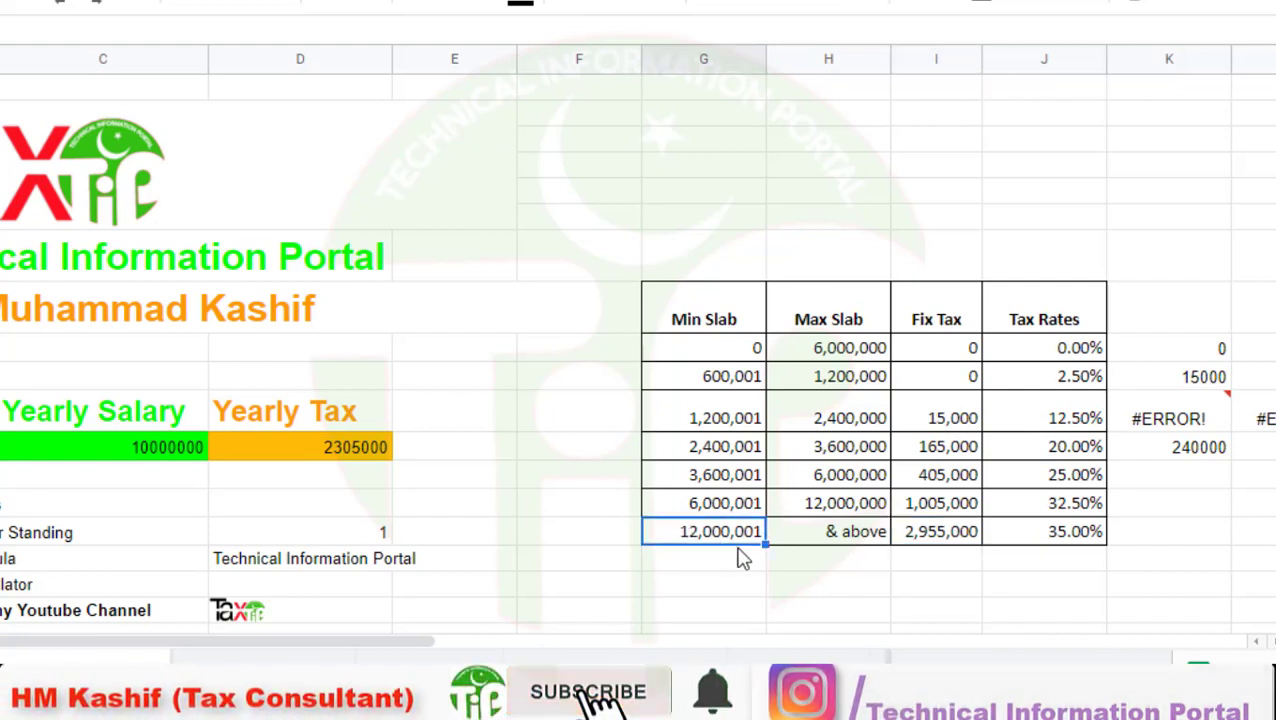
{"action": "left_click", "coordinate": [932, 537]}
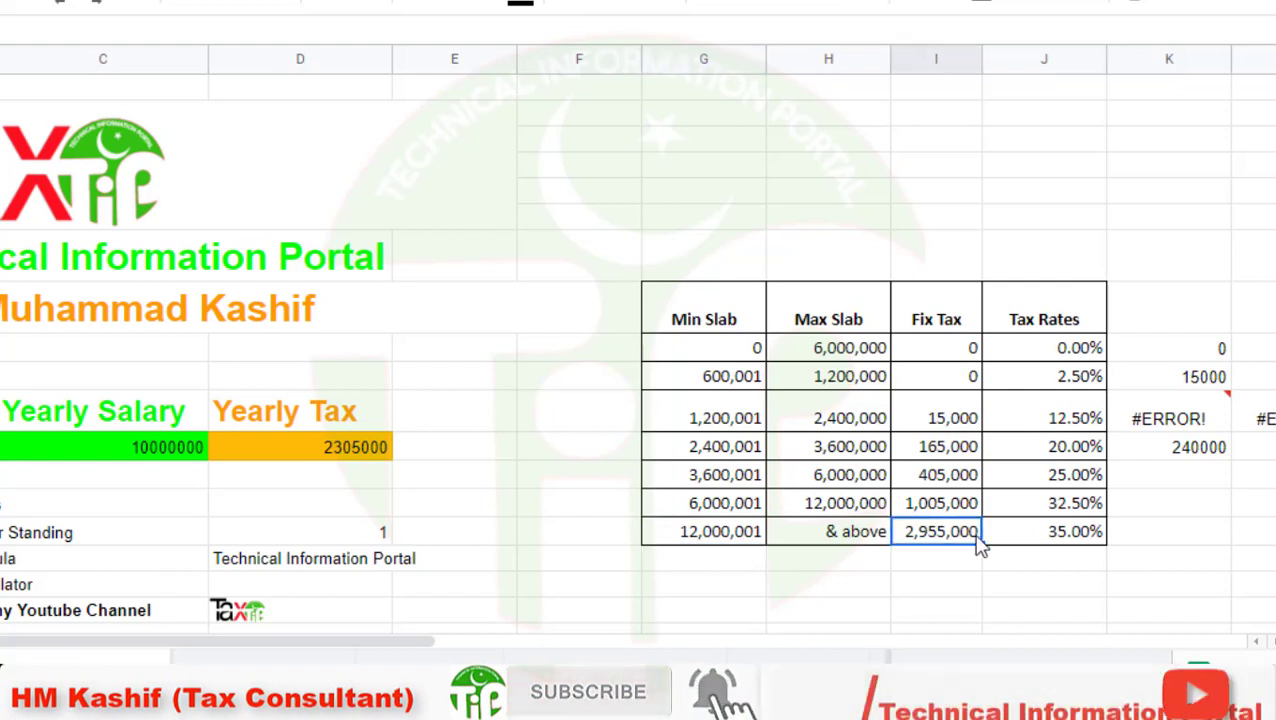
{"action": "left_click", "coordinate": [1041, 538]}
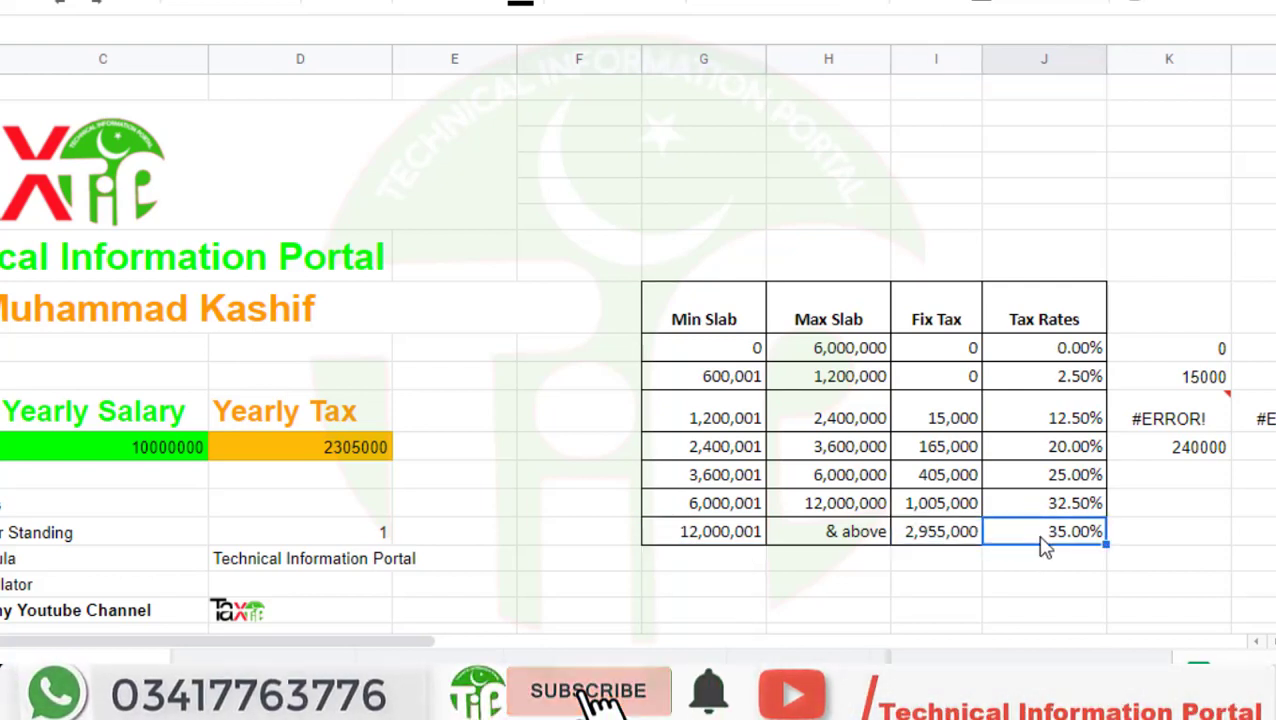
{"action": "left_click", "coordinate": [855, 506]}
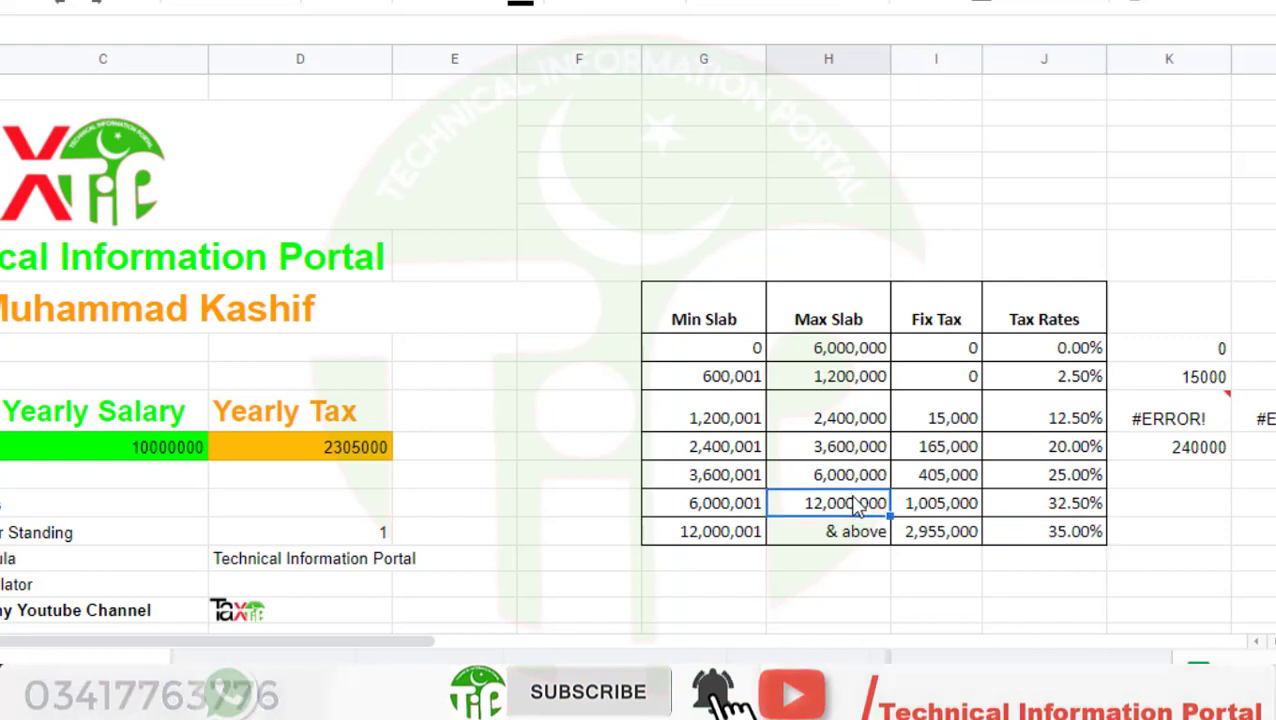
{"action": "left_click", "coordinate": [732, 535]}
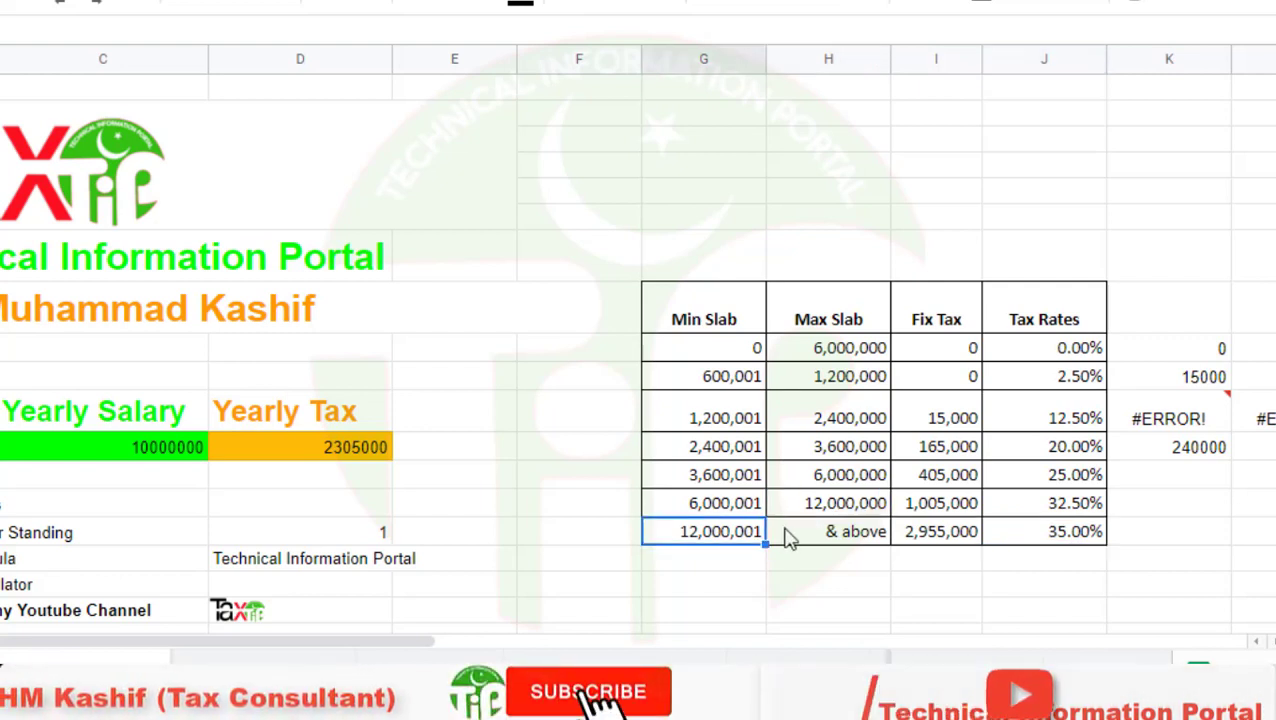
{"action": "left_click", "coordinate": [815, 538]}
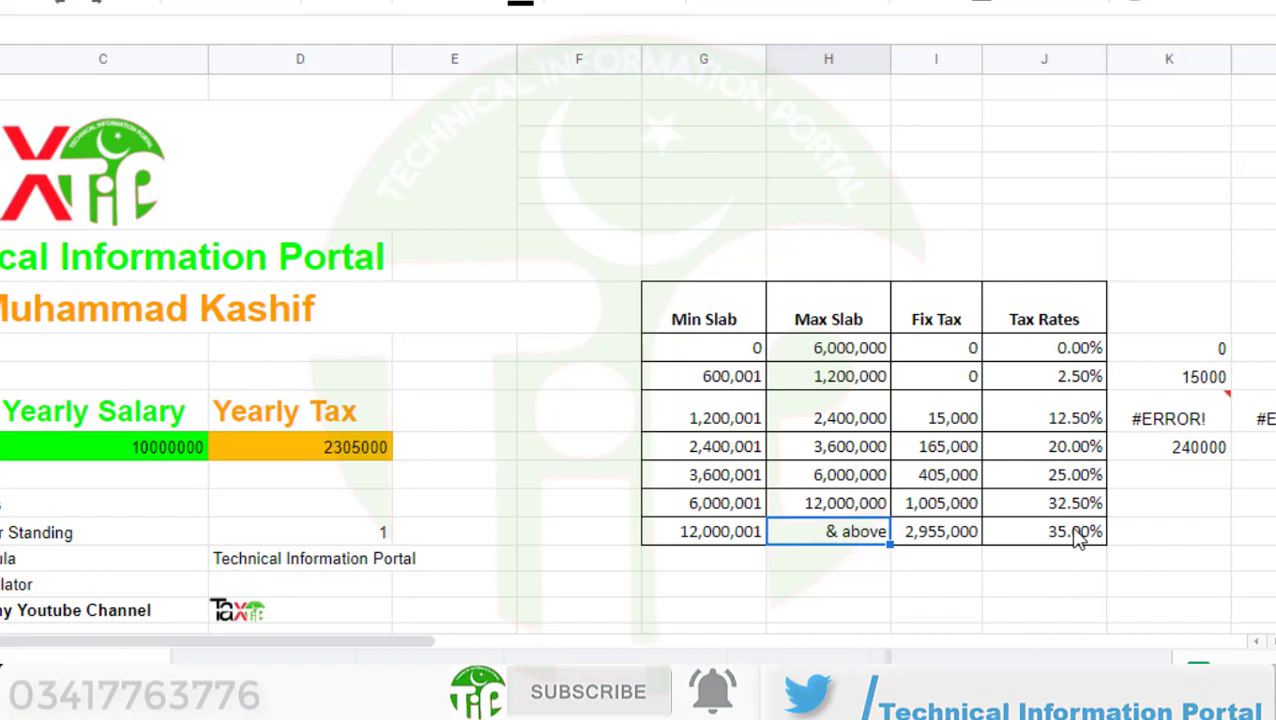
Review the last IF condition in the D12 tax formula, for salaries above 12000000, through to its closing brackets.
{"action": "left_click", "coordinate": [340, 447]}
{"action": "double_click", "coordinate": [340, 447]}
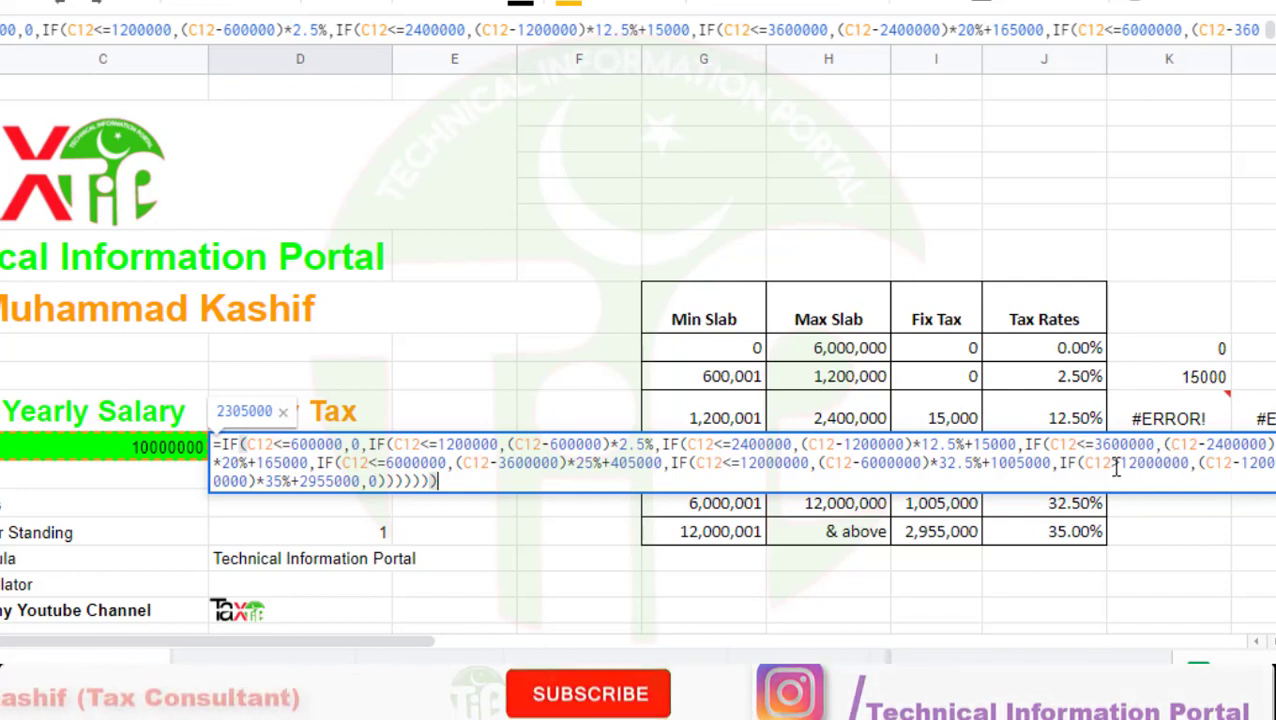
{"action": "left_click", "coordinate": [1151, 466]}
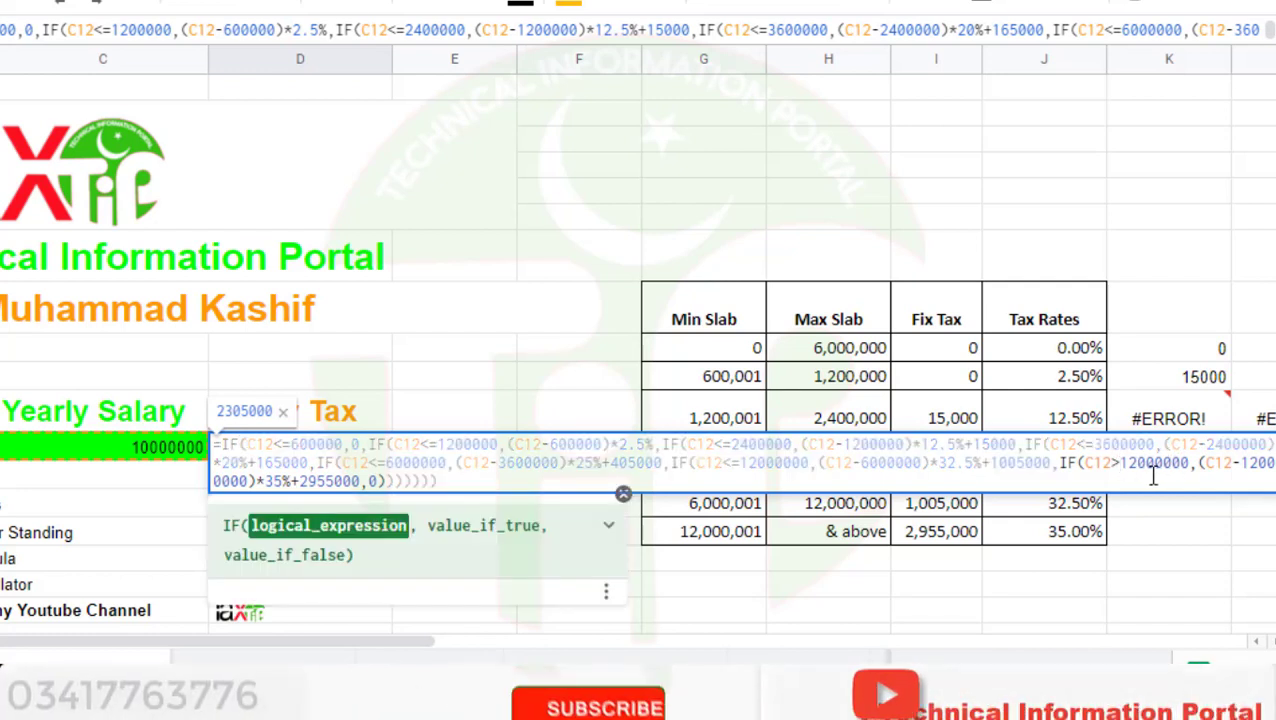
{"action": "left_click", "coordinate": [1240, 462]}
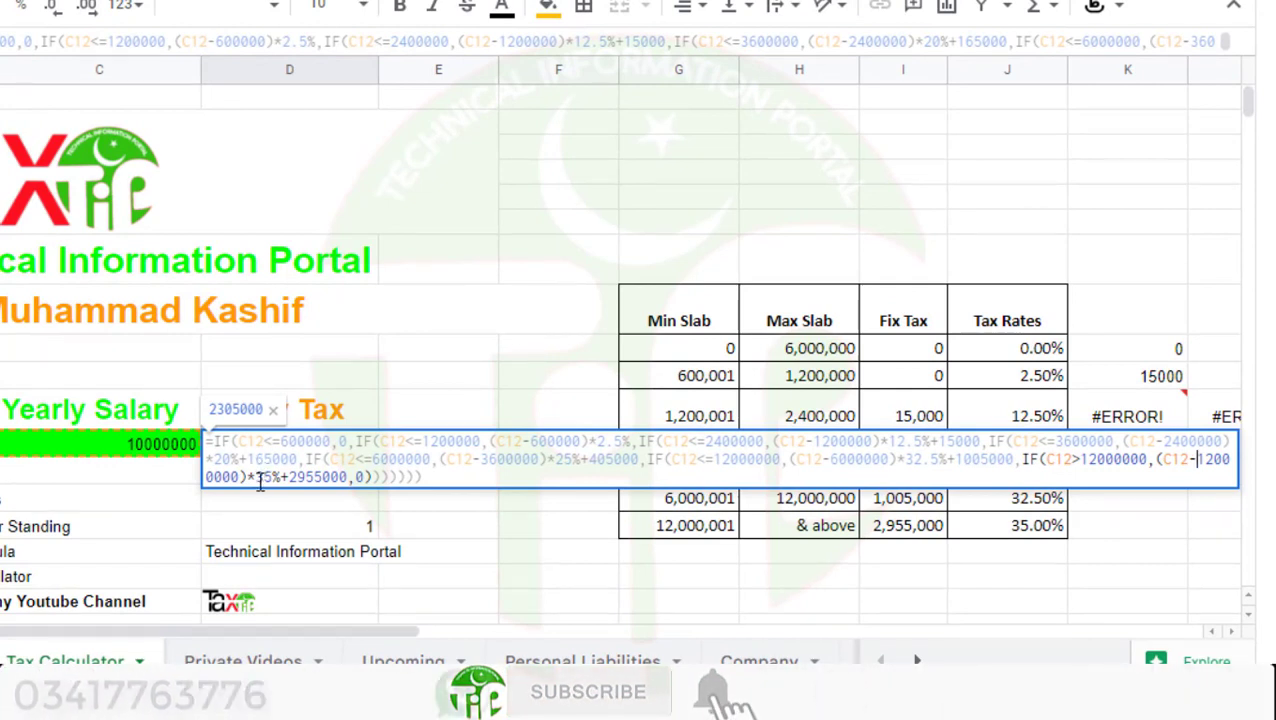
{"action": "left_click", "coordinate": [363, 477]}
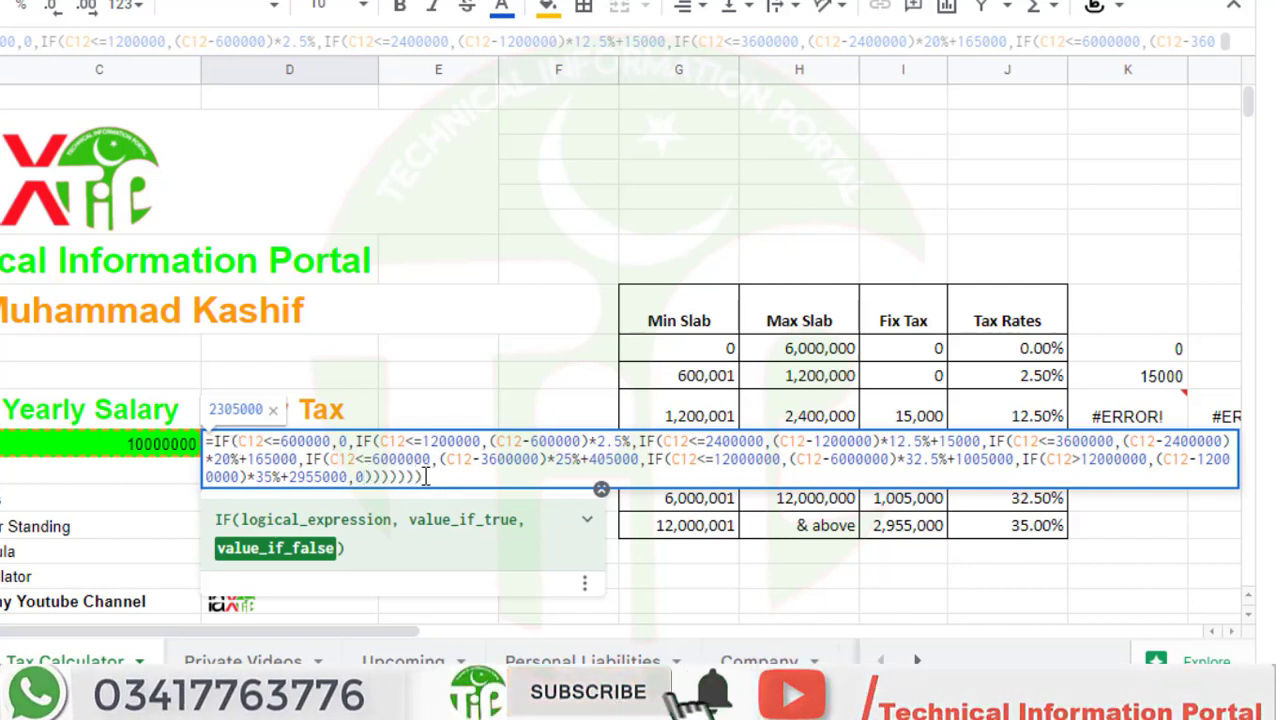
{"action": "left_click", "coordinate": [418, 477]}
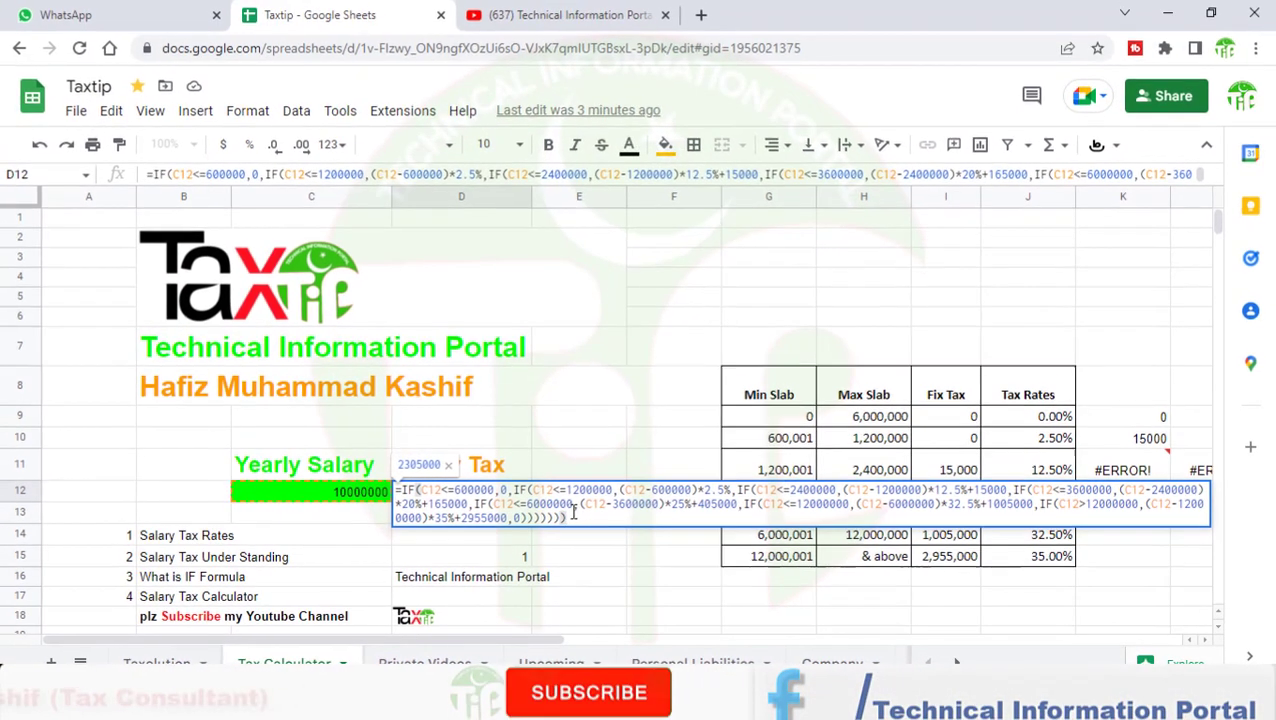
{"action": "key", "text": "Return"}
Set the Yearly Salary in C12 to 600000 to test the tax formula.
{"action": "key", "text": "Up"}
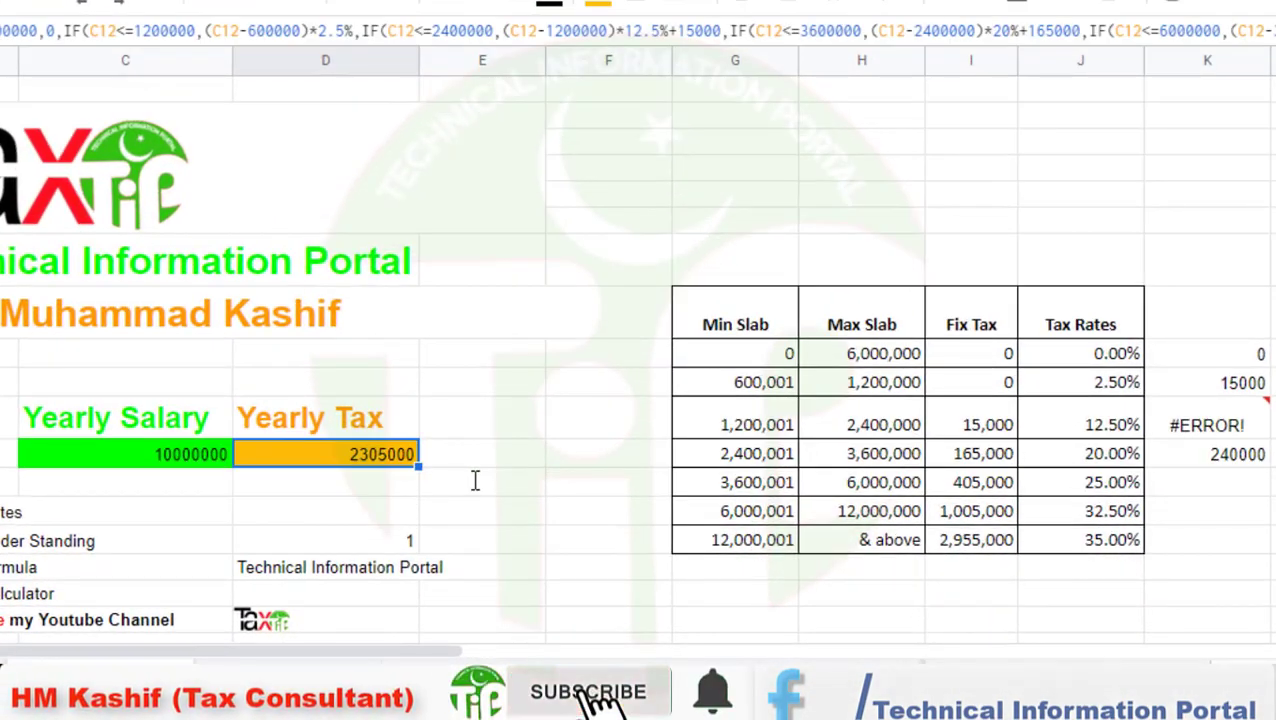
{"action": "key", "text": "Left"}
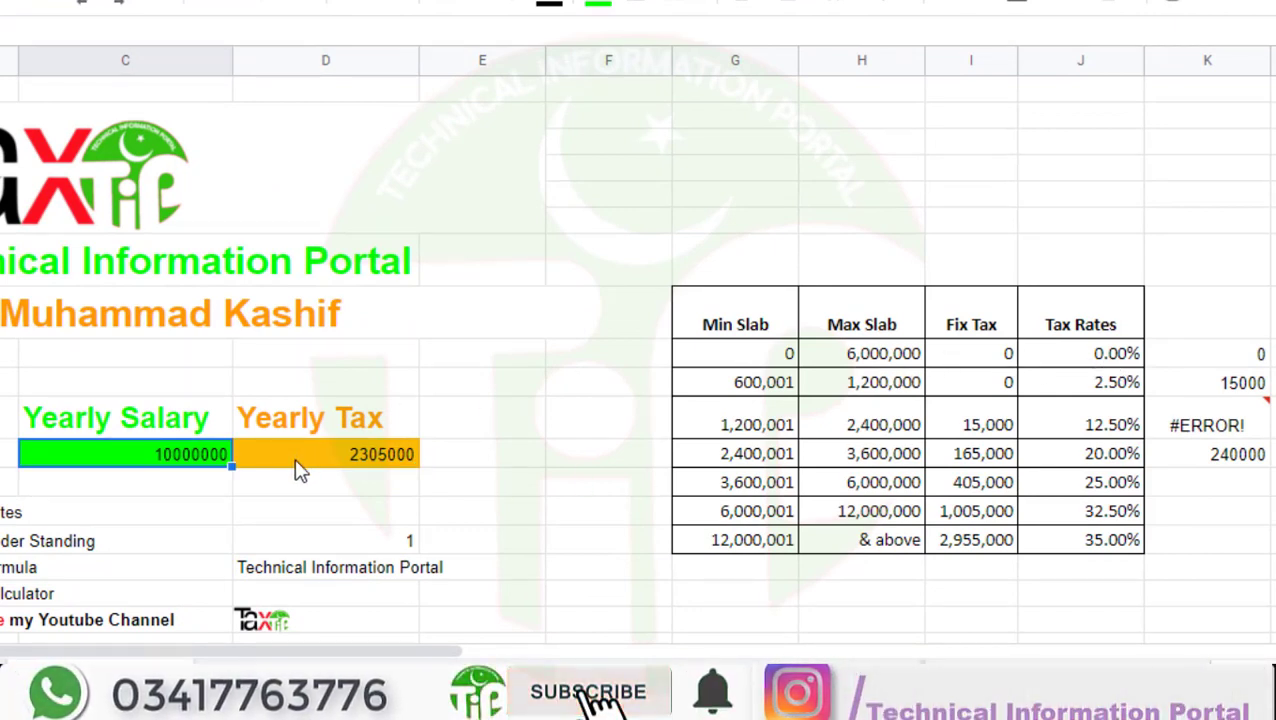
{"action": "type", "text": "600"}
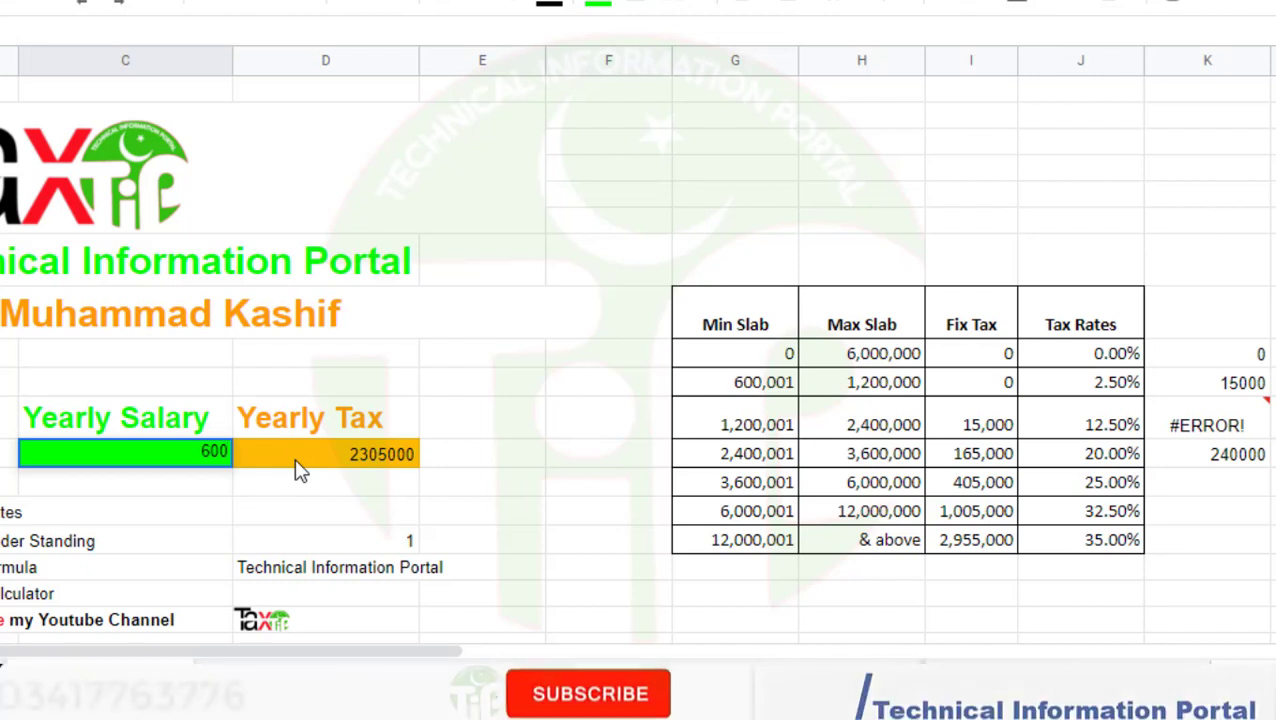
{"action": "type", "text": "000"}
{"action": "key", "text": "Return"}
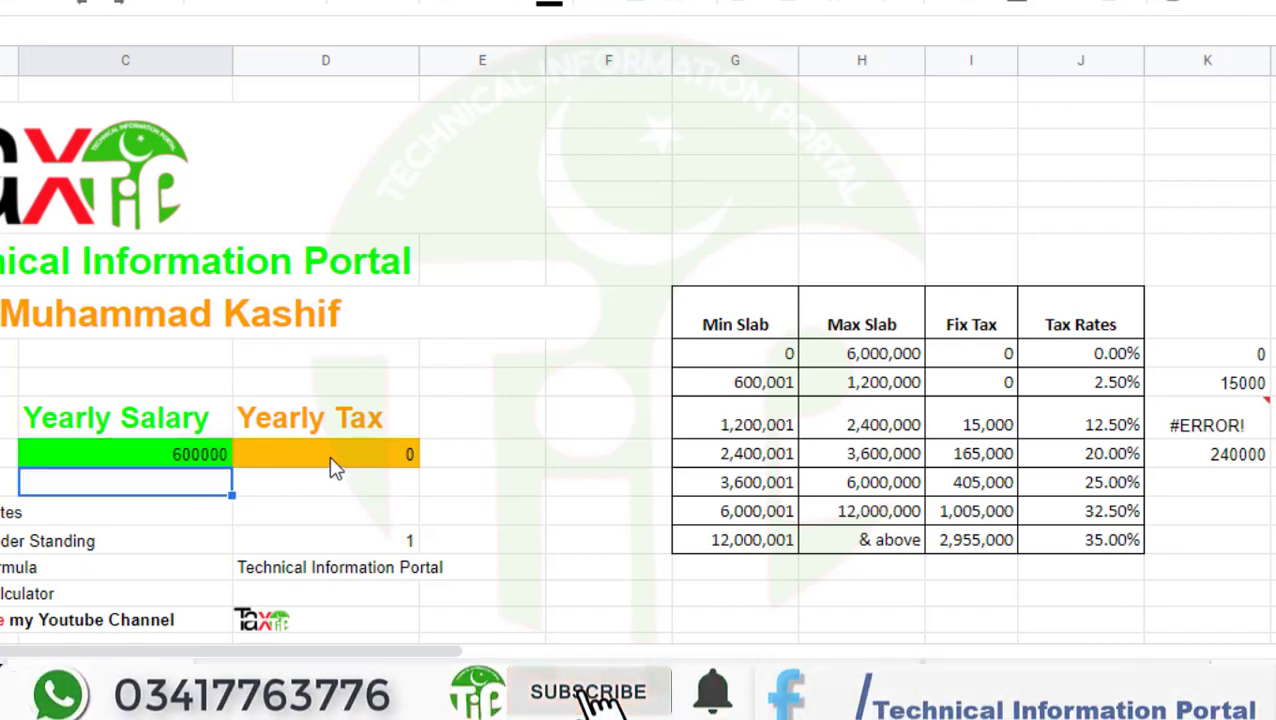
Set the Yearly Salary to 700000 and check the resulting tax against the 2.50% slab row.
{"action": "left_click", "coordinate": [180, 460]}
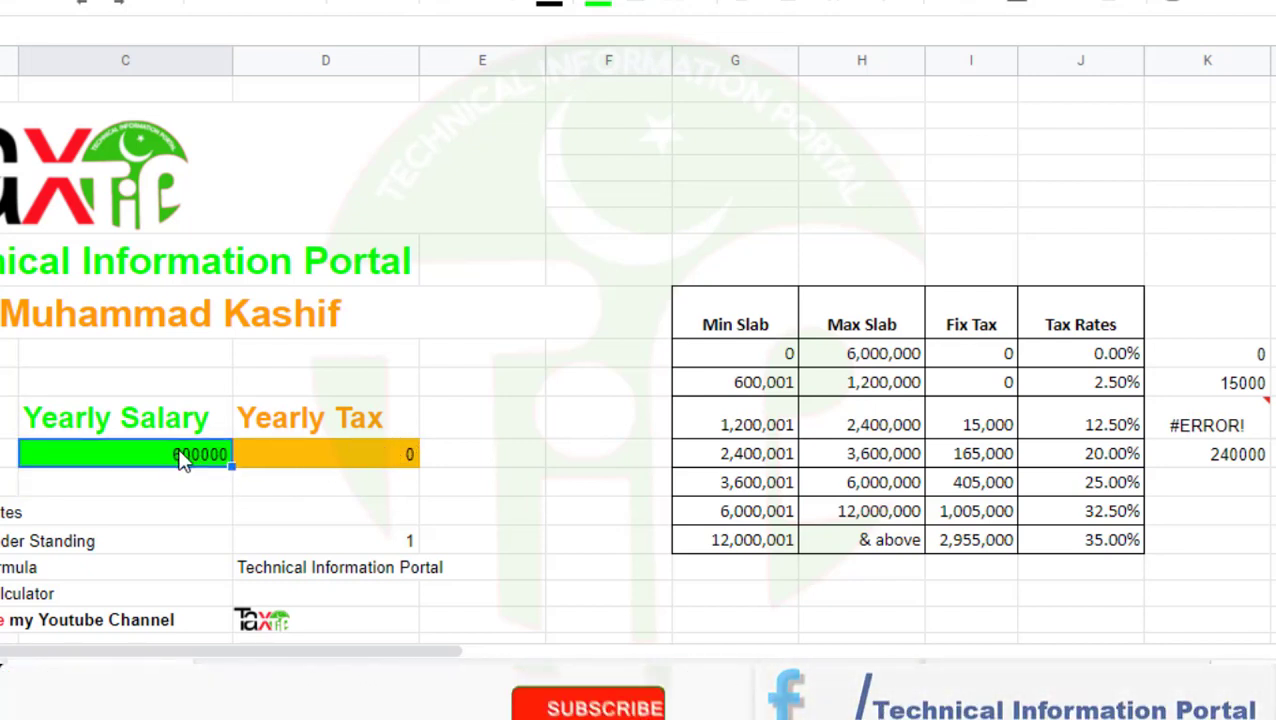
{"action": "type", "text": "70000"}
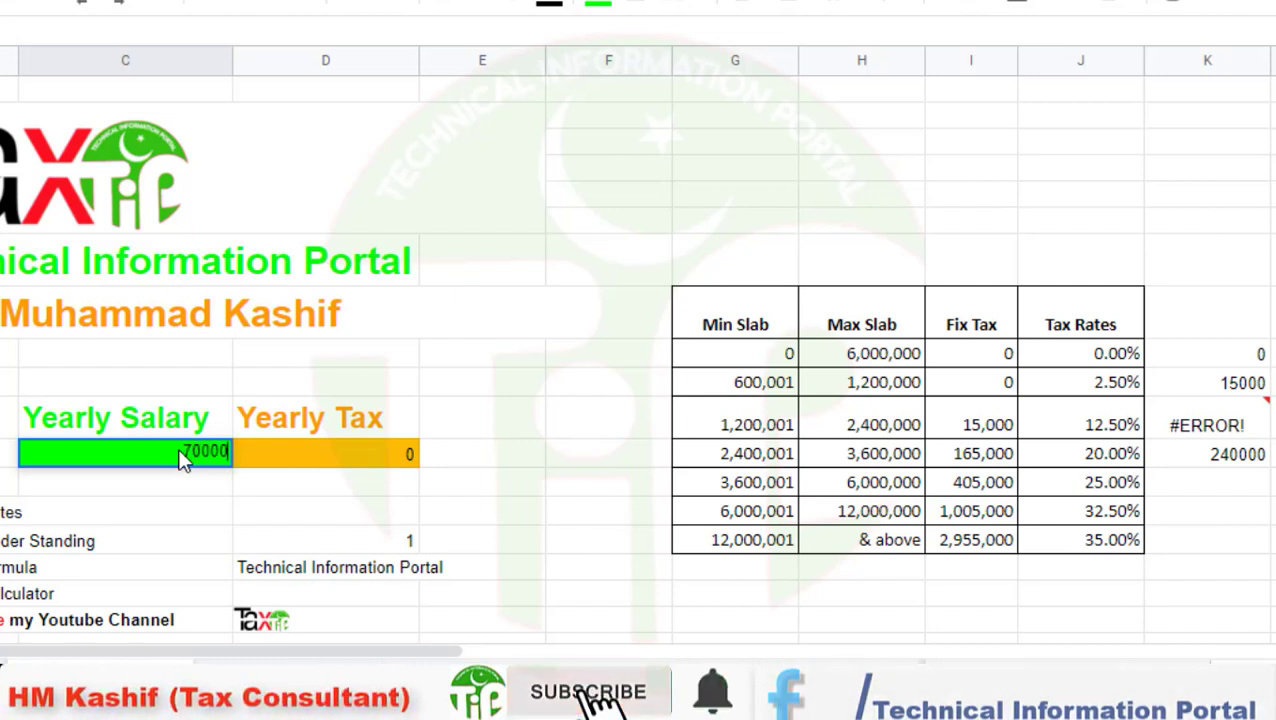
{"action": "type", "text": "0"}
{"action": "key", "text": "Return"}
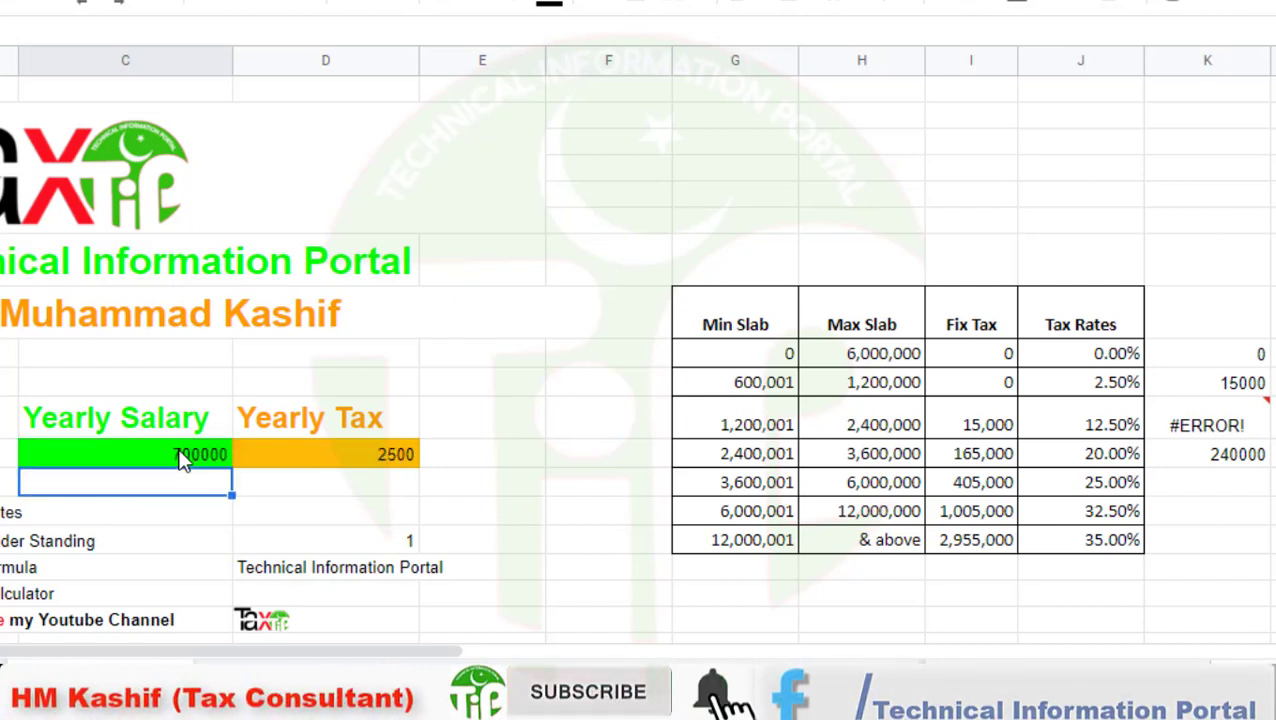
{"action": "left_click", "coordinate": [320, 458]}
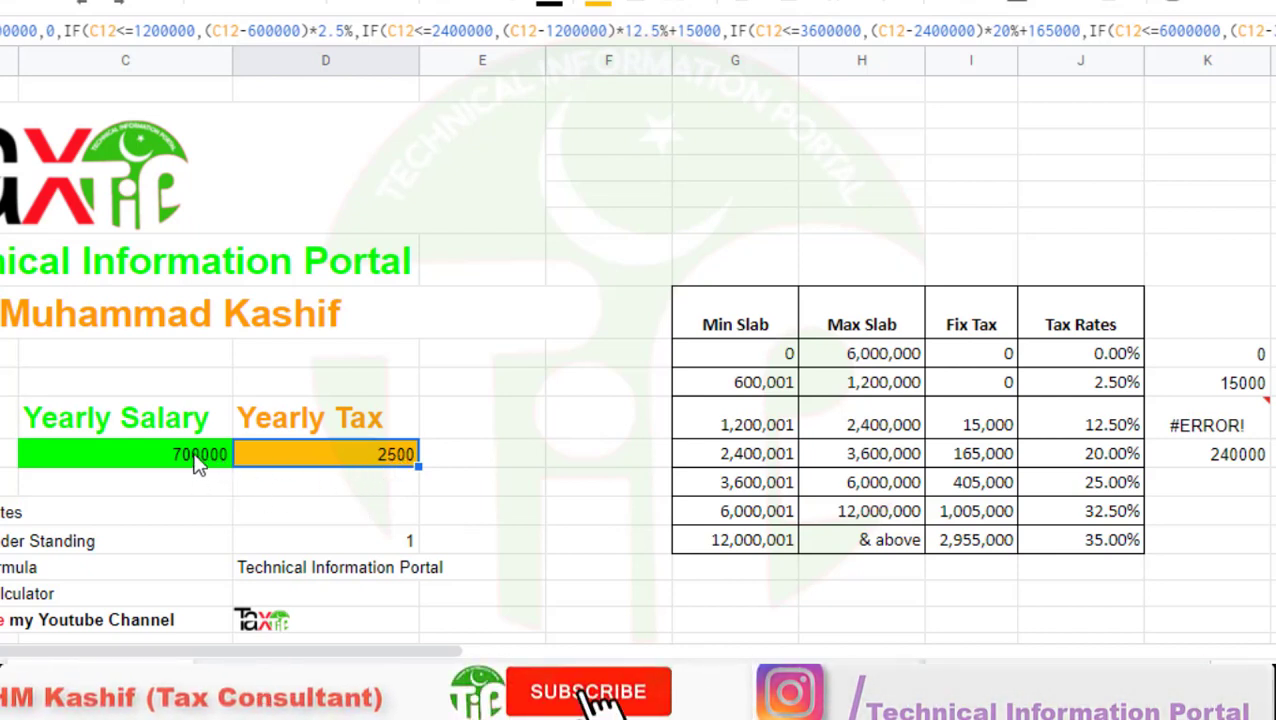
{"action": "left_click", "coordinate": [889, 382]}
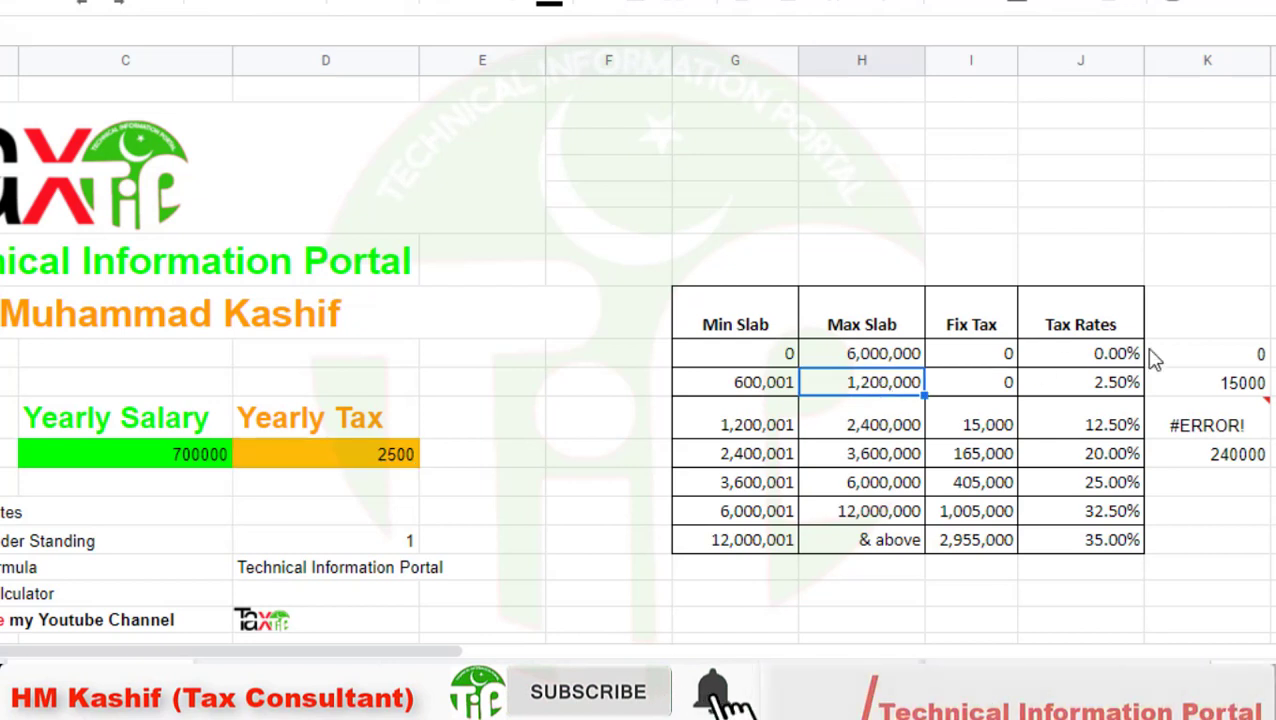
Set the Yearly Salary in C12 to 1200000.
{"action": "left_click", "coordinate": [203, 463]}
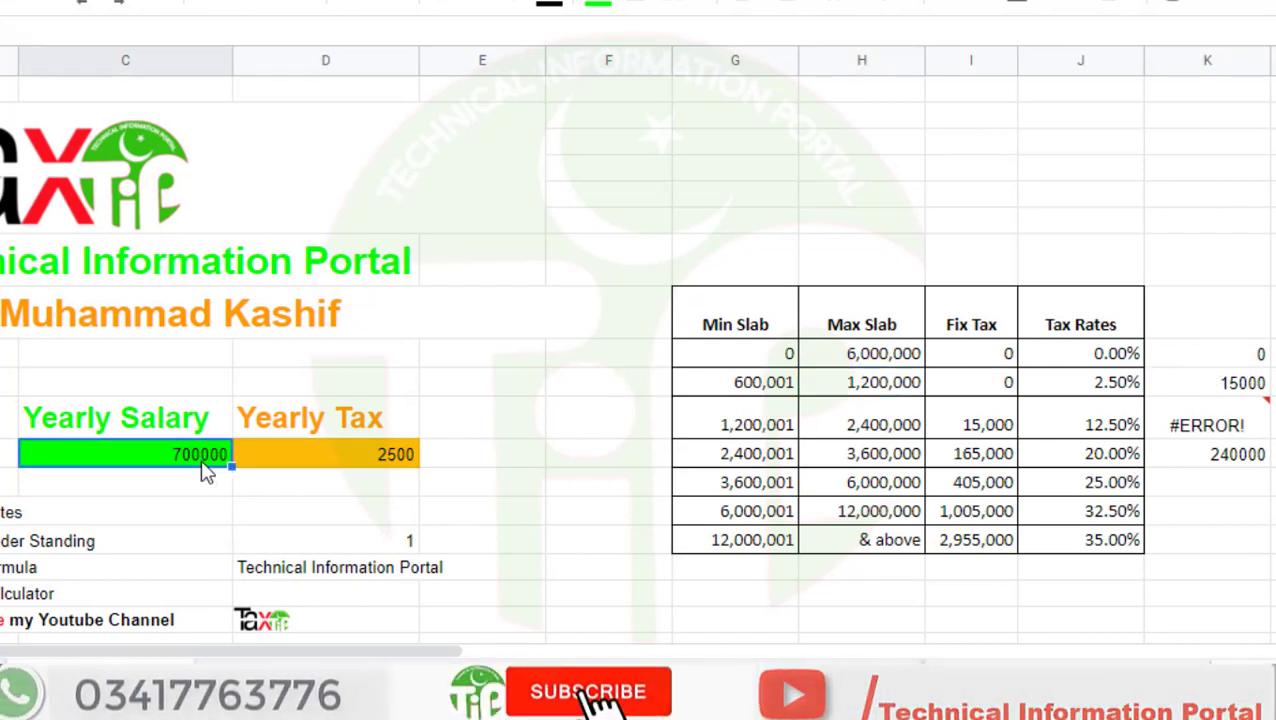
{"action": "type", "text": "12"}
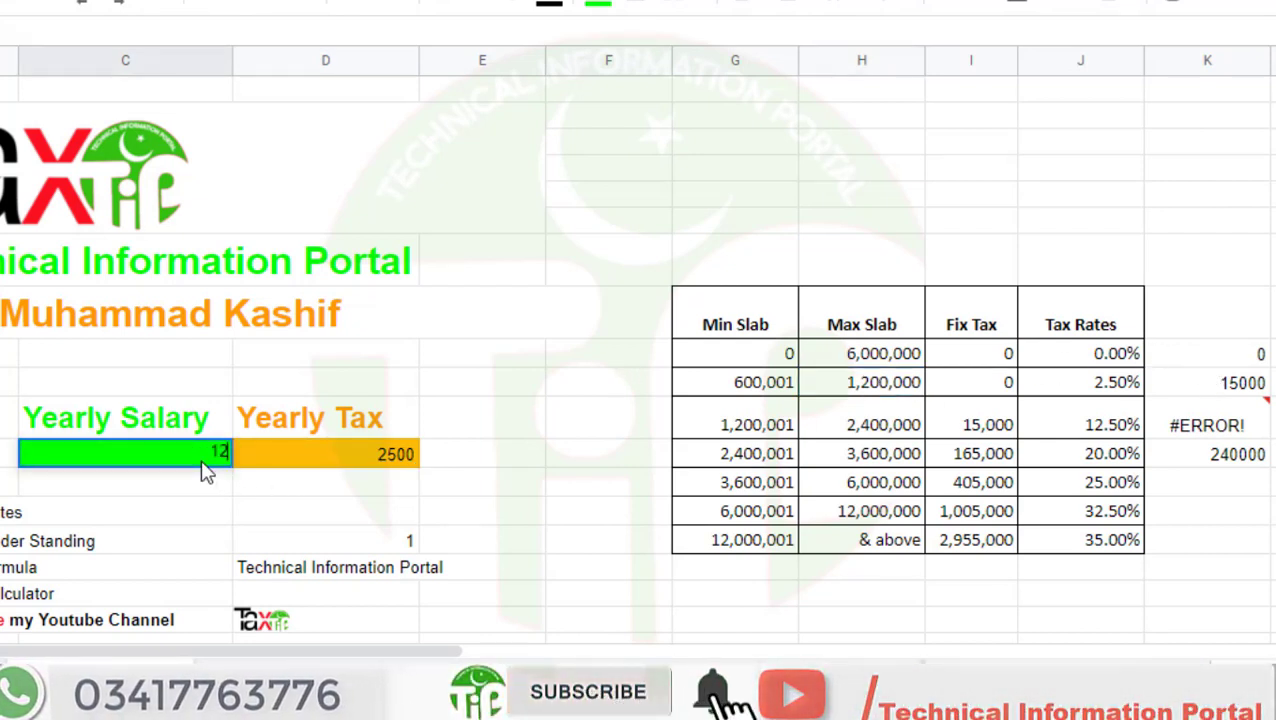
{"action": "type", "text": "00000"}
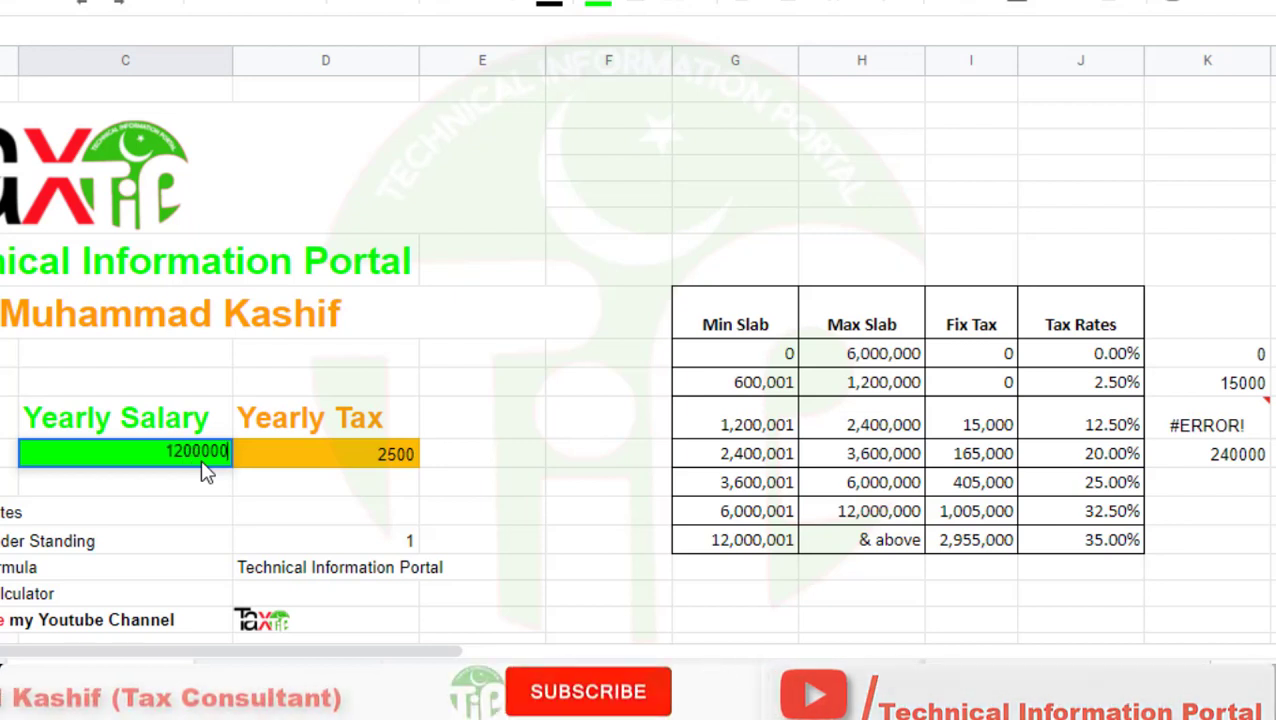
{"action": "key", "text": "Return"}
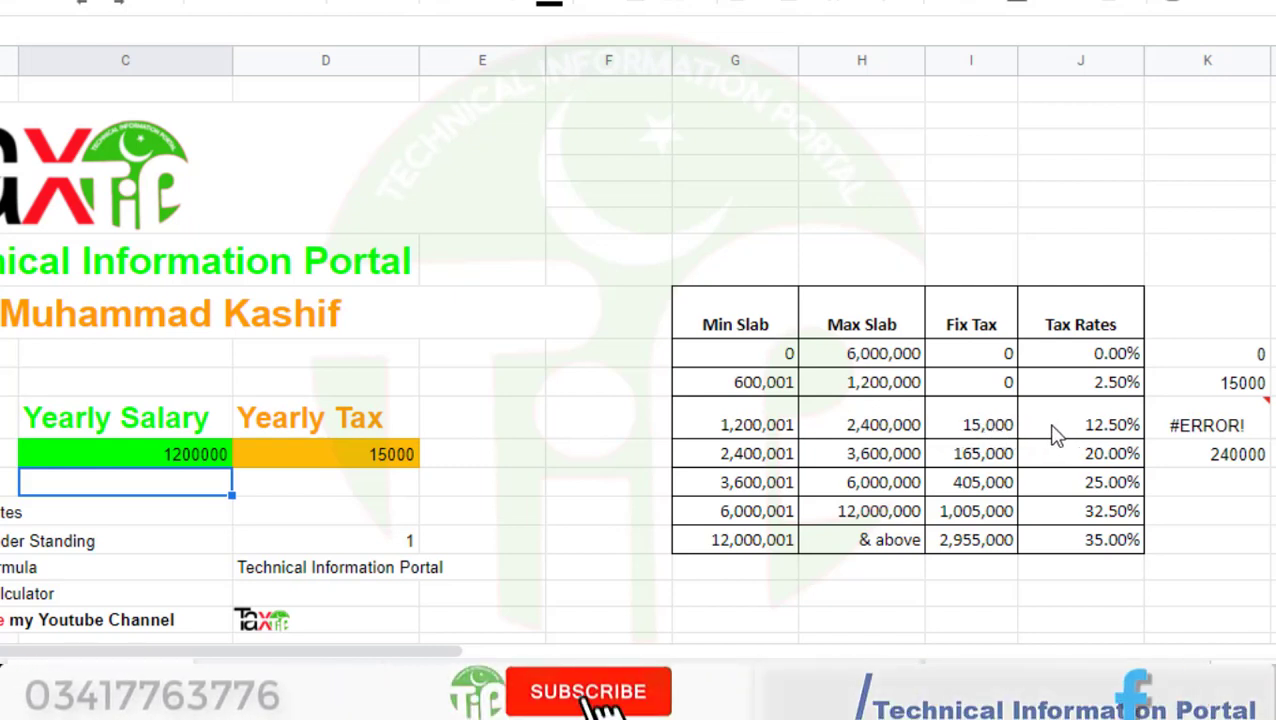
Clear the broken calculation in K11, beside the 12.50% slab row.
{"action": "mouse_move", "coordinate": [1225, 430]}
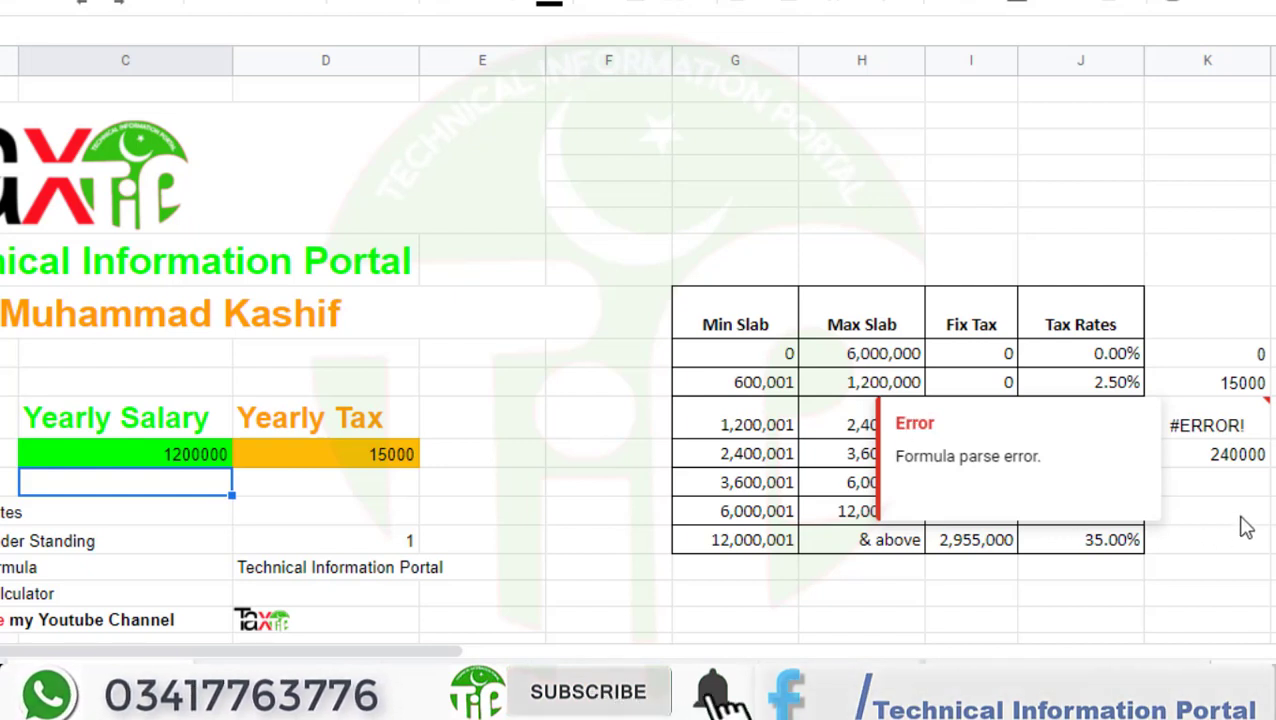
{"action": "left_click", "coordinate": [1233, 425]}
{"action": "key", "text": "Delete"}
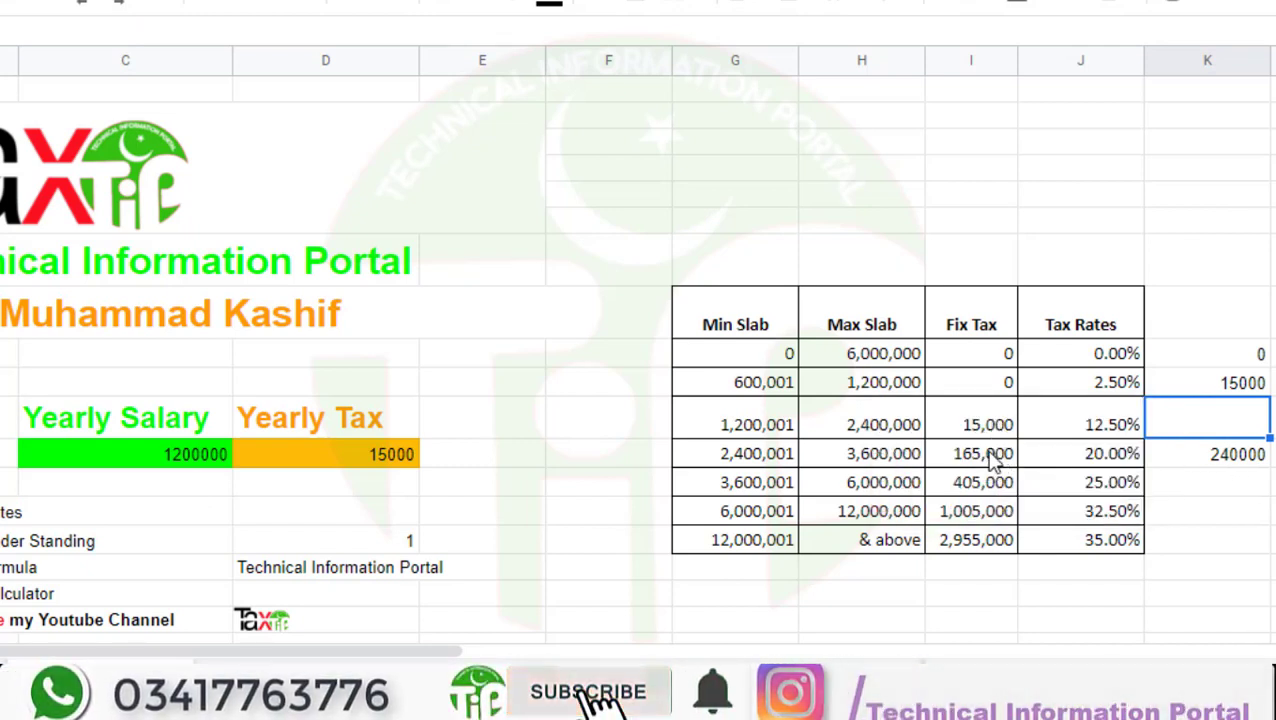
Set the Yearly Salary in C12 to 2400000 and check the resulting tax against the fixed tax of the 20.00% slab row.
{"action": "left_click", "coordinate": [995, 458]}
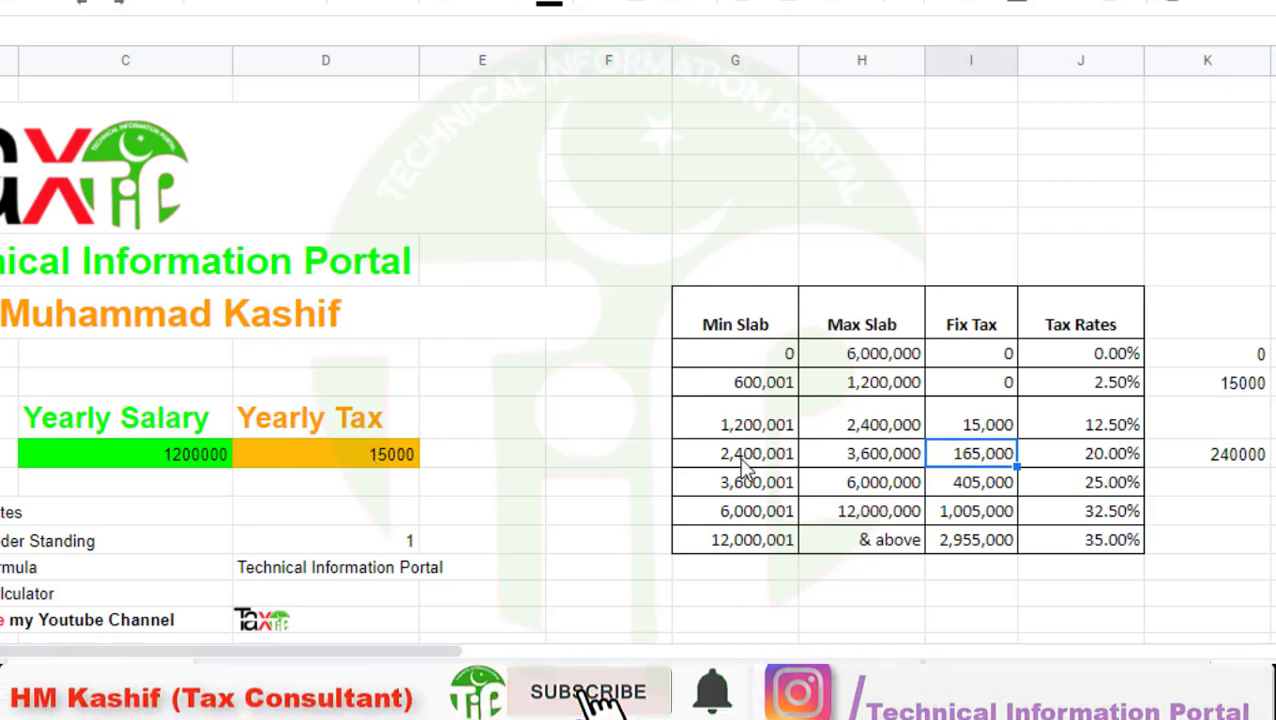
{"action": "left_click", "coordinate": [216, 458]}
{"action": "type", "text": "2"}
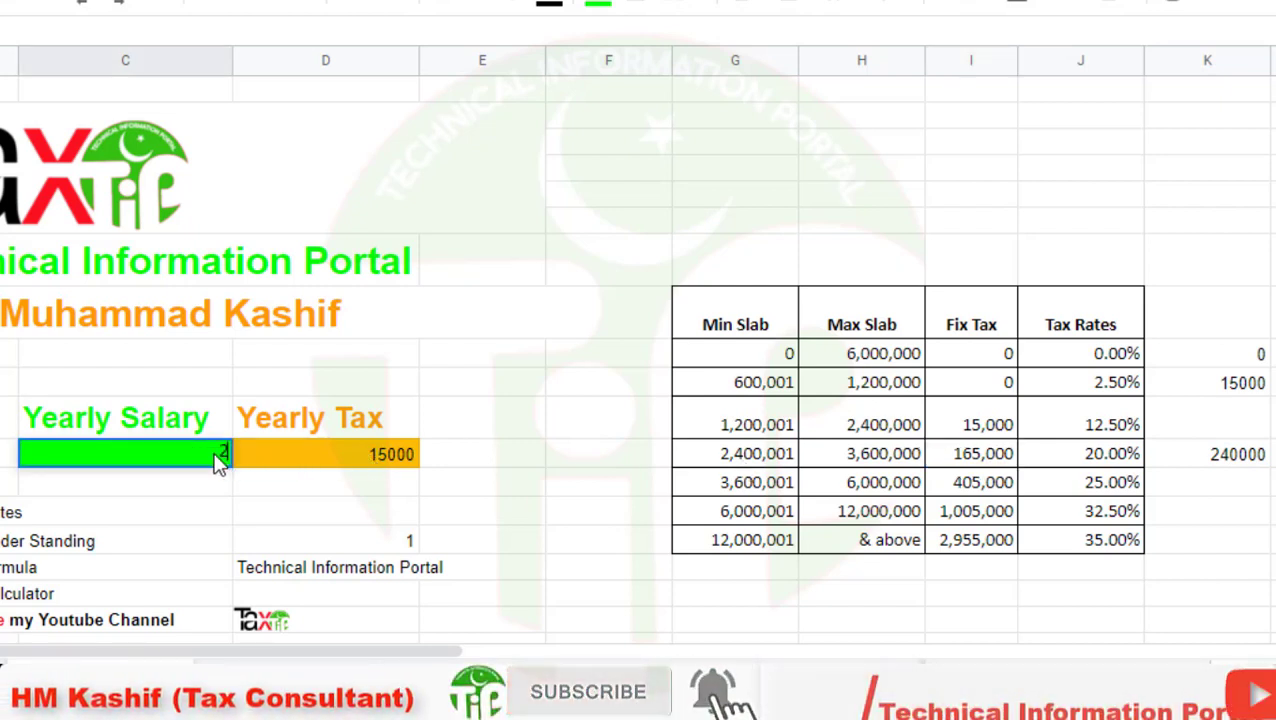
{"action": "type", "text": "400000"}
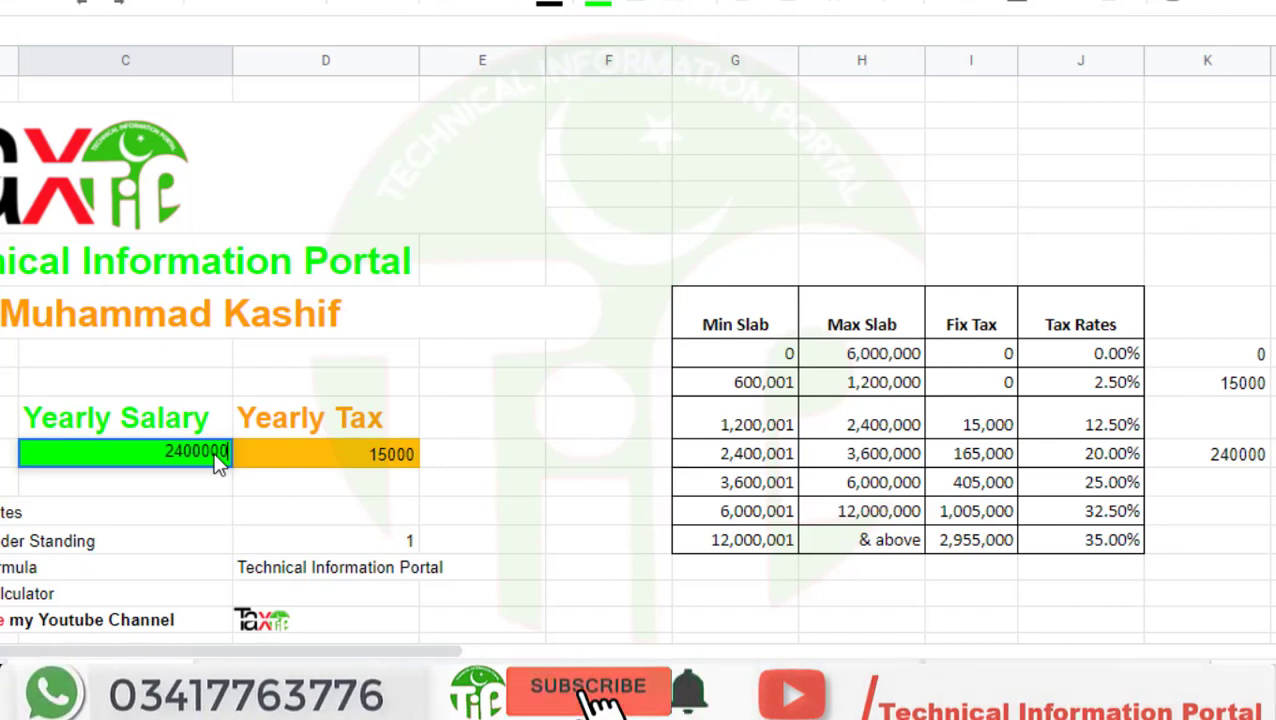
{"action": "key", "text": "Return"}
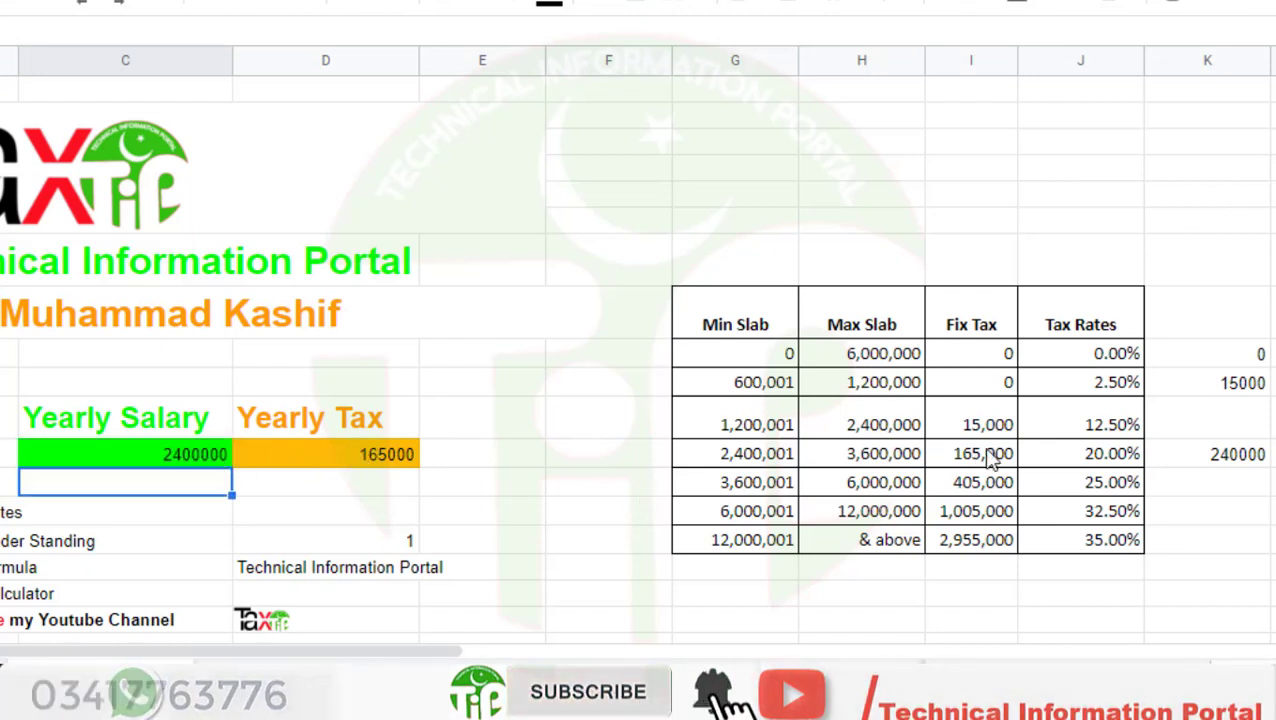
{"action": "left_click", "coordinate": [905, 430]}
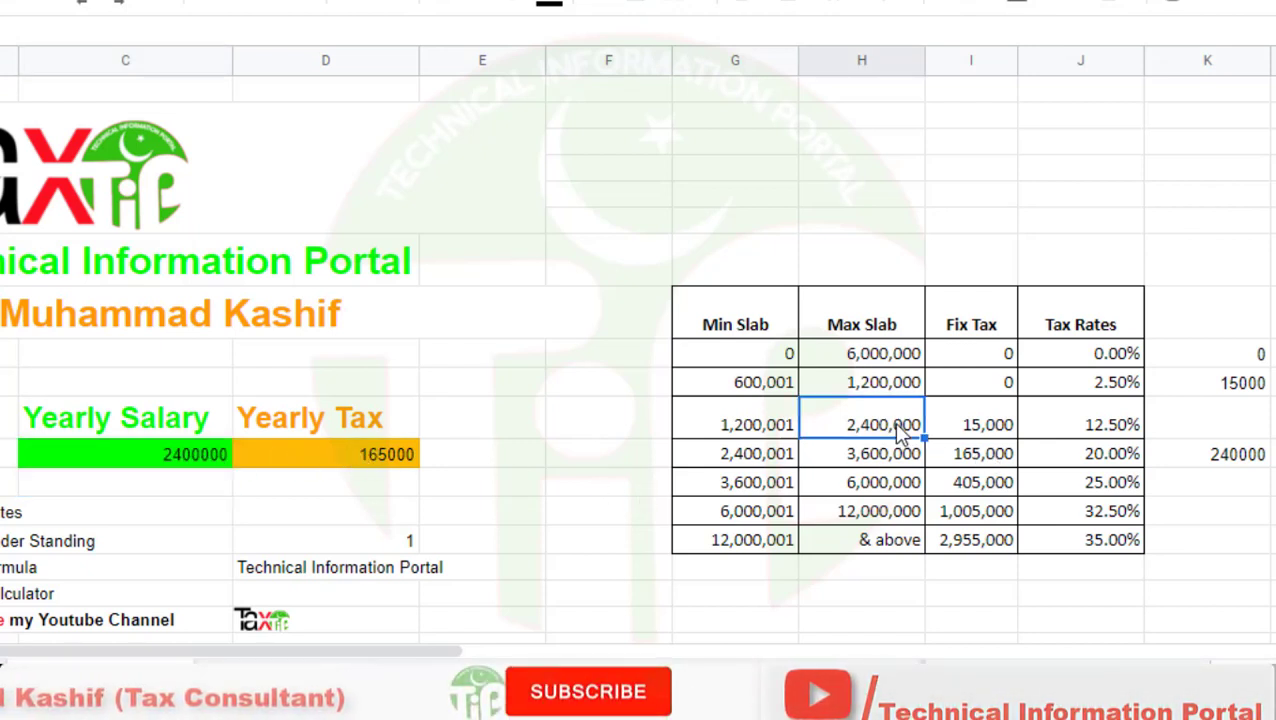
{"action": "left_click", "coordinate": [968, 457]}
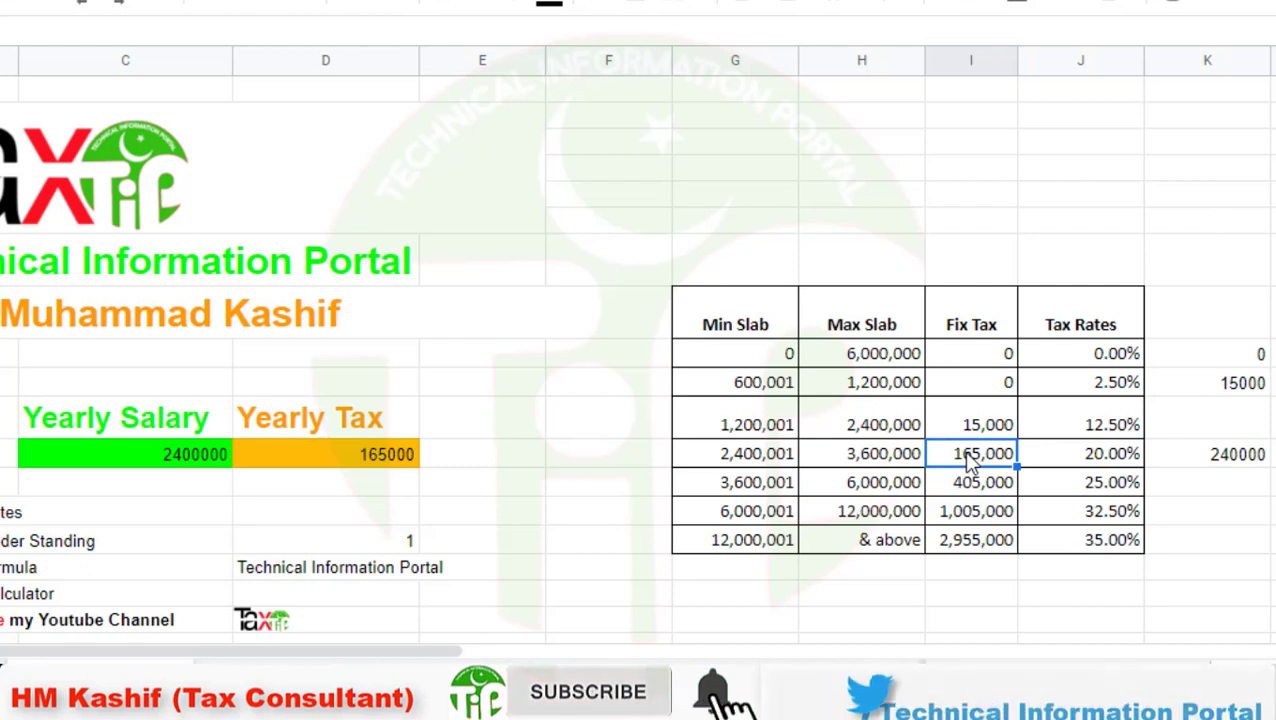
{"action": "left_click", "coordinate": [1120, 458]}
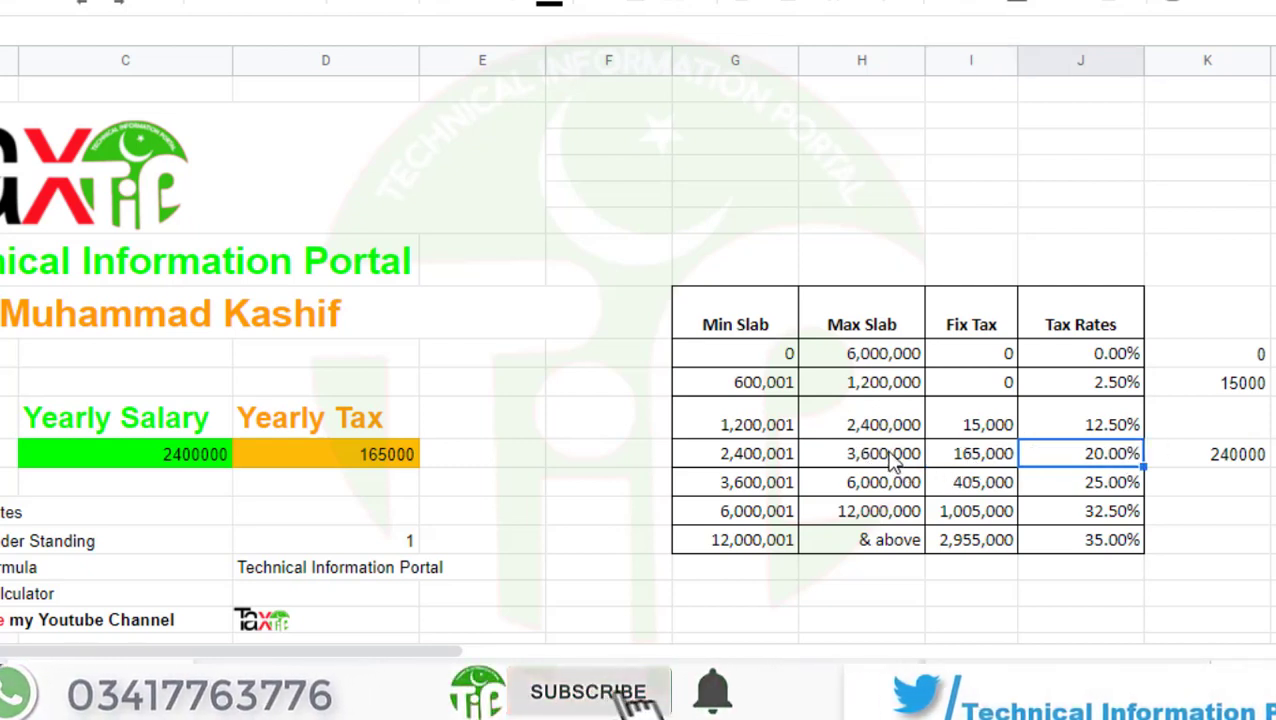
Set the Yearly Salary to 3600000 and compare the Yearly Tax in D12 with the fixed tax of the 25.00% slab.
{"action": "left_click", "coordinate": [850, 458]}
{"action": "left_click", "coordinate": [964, 484]}
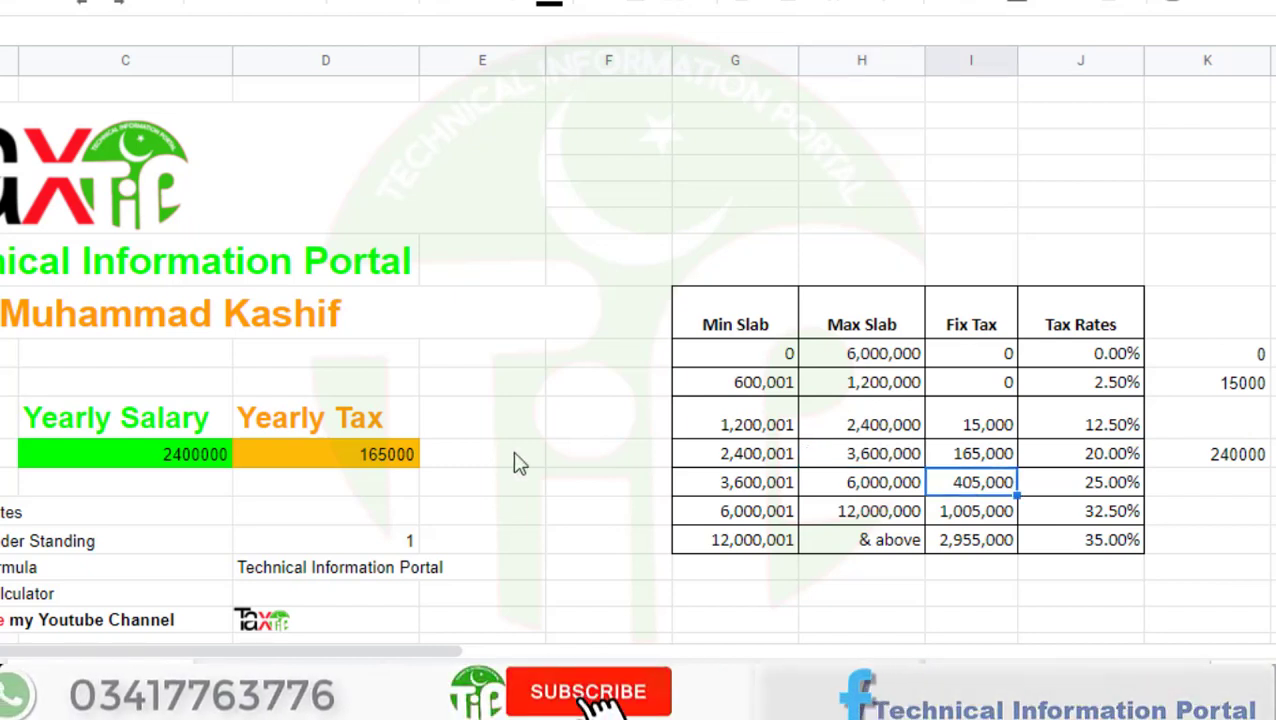
{"action": "left_click", "coordinate": [202, 456]}
{"action": "type", "text": "3"}
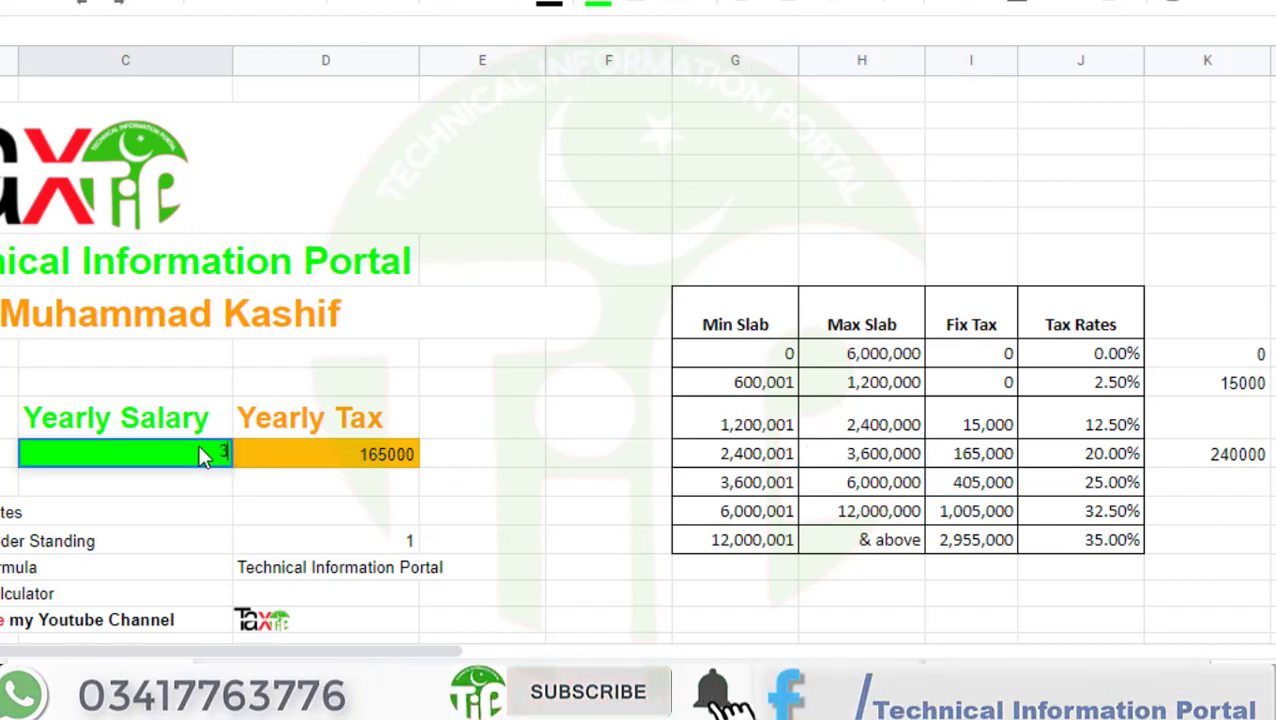
{"action": "type", "text": "600000"}
{"action": "key", "text": "Return"}
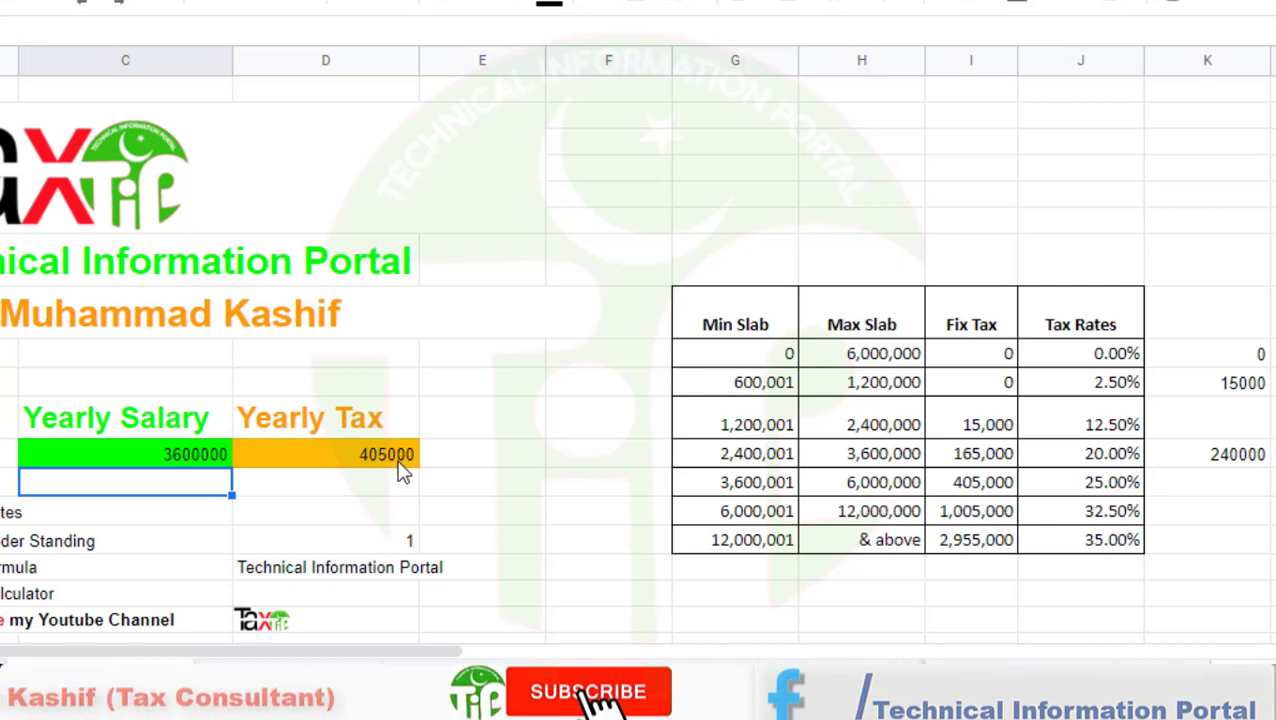
{"action": "left_click", "coordinate": [398, 462]}
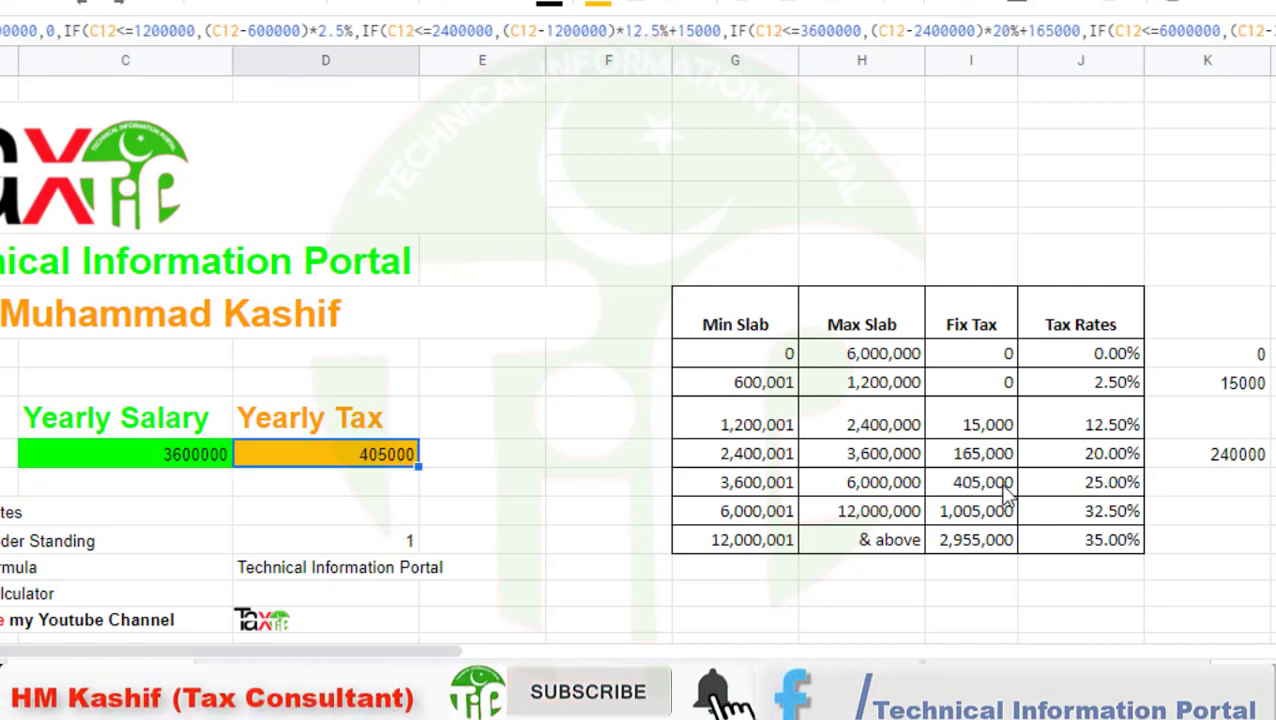
{"action": "left_click", "coordinate": [1007, 492]}
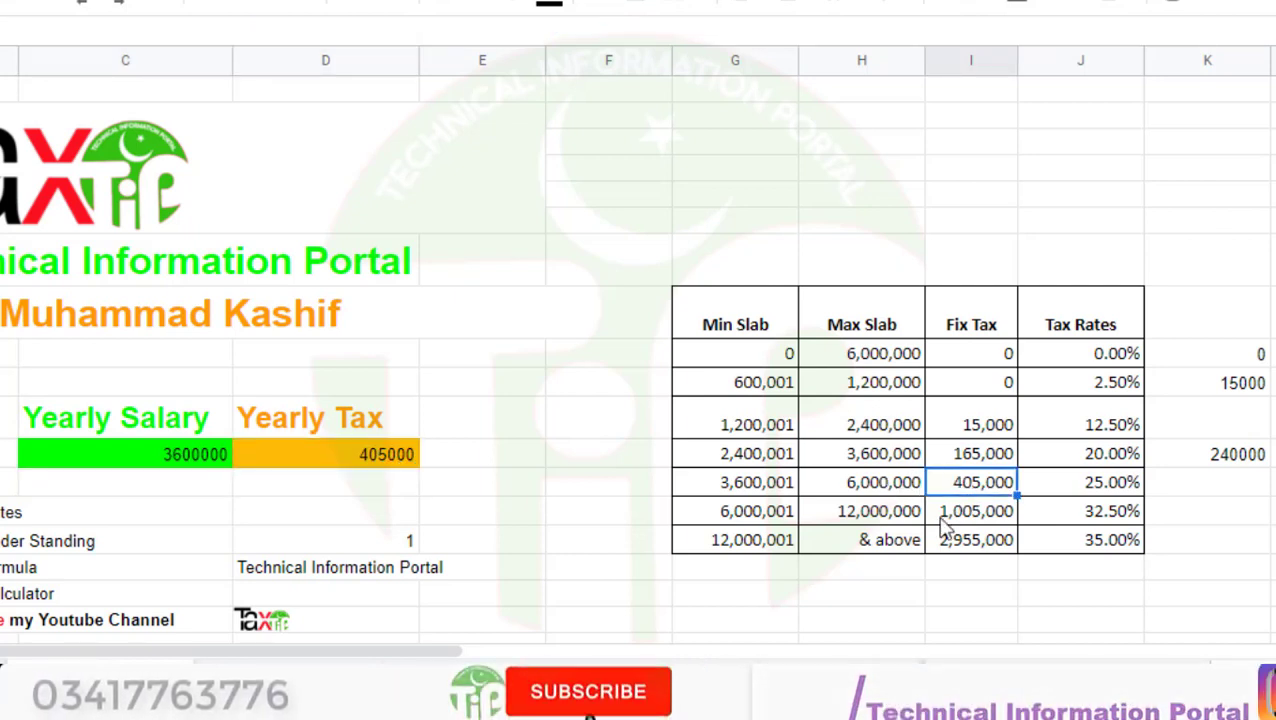
Set the Yearly Salary in C12 to 12000000 and check the resulting tax against the 35.00% slab row.
{"action": "left_click", "coordinate": [888, 513]}
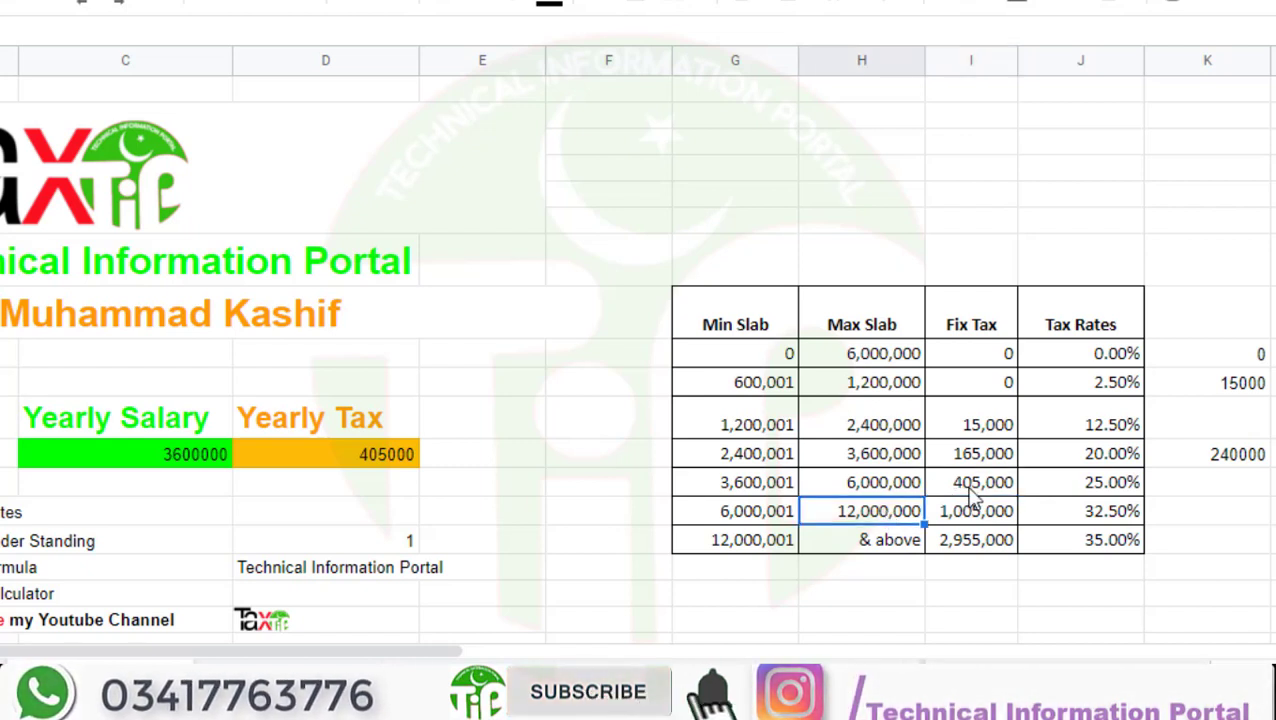
{"action": "left_click", "coordinate": [971, 492]}
{"action": "left_click", "coordinate": [888, 513]}
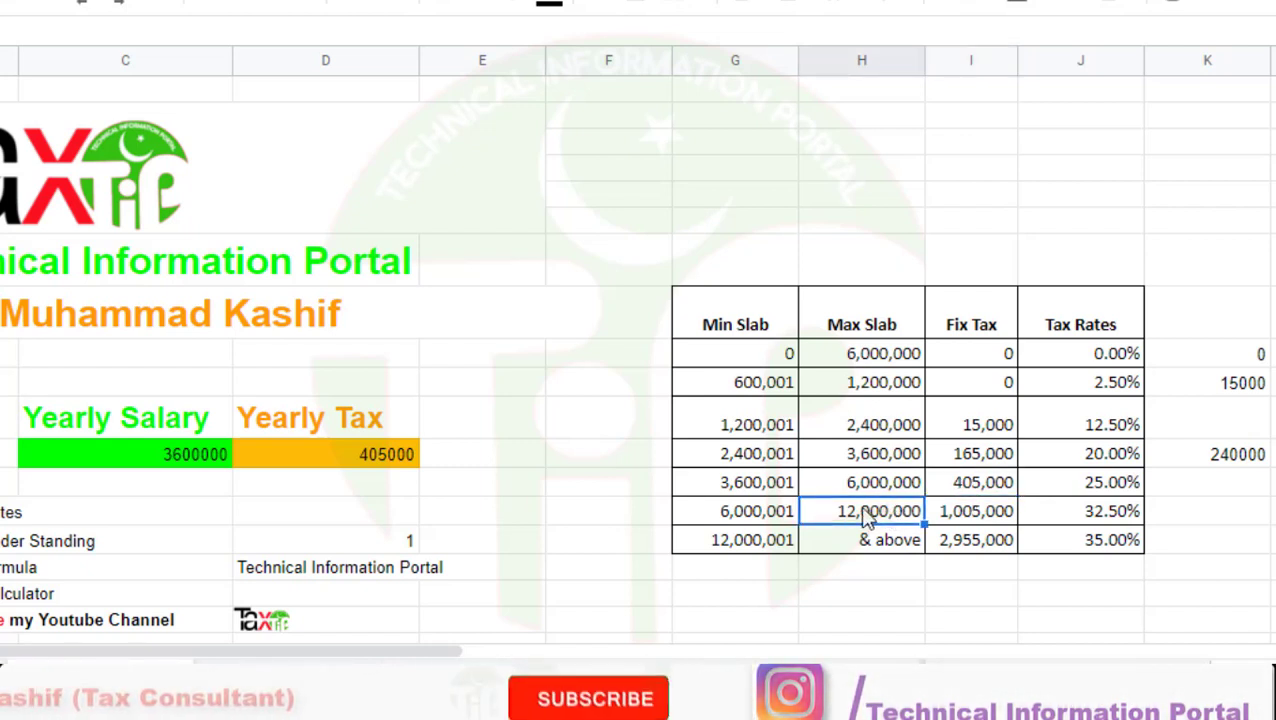
{"action": "left_click", "coordinate": [199, 460]}
{"action": "type", "text": "12000"}
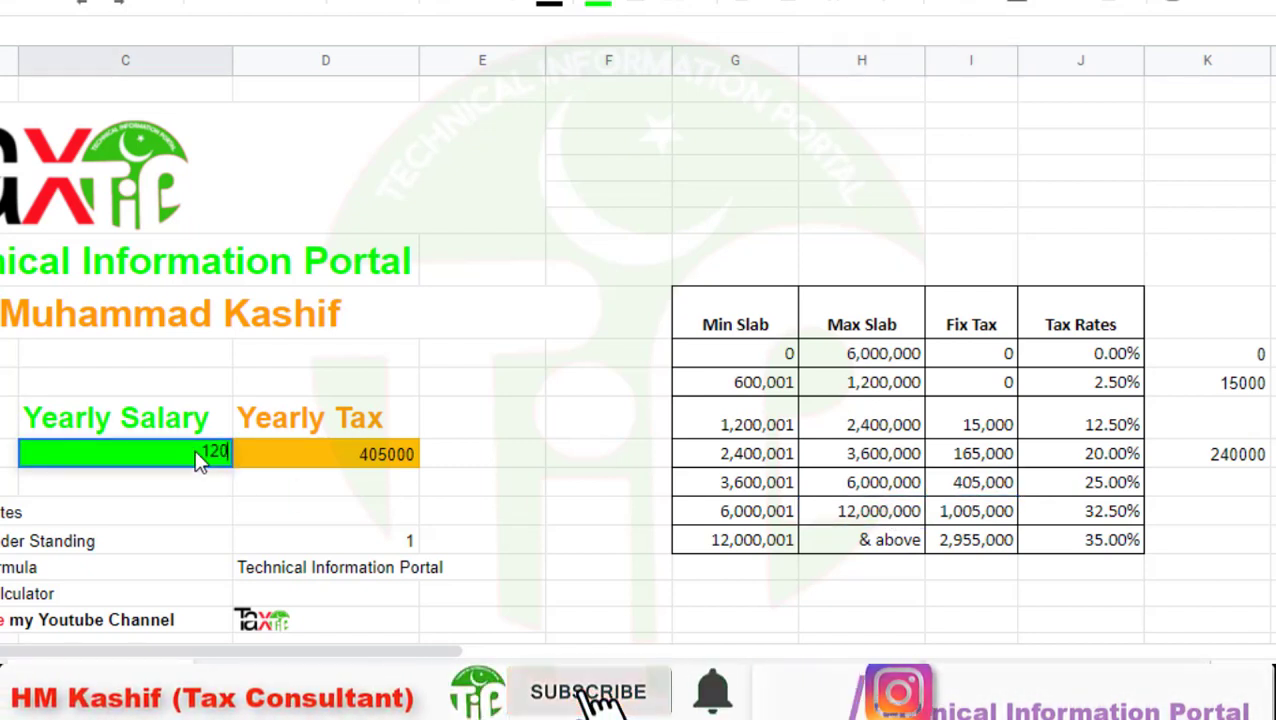
{"action": "key", "text": "Return"}
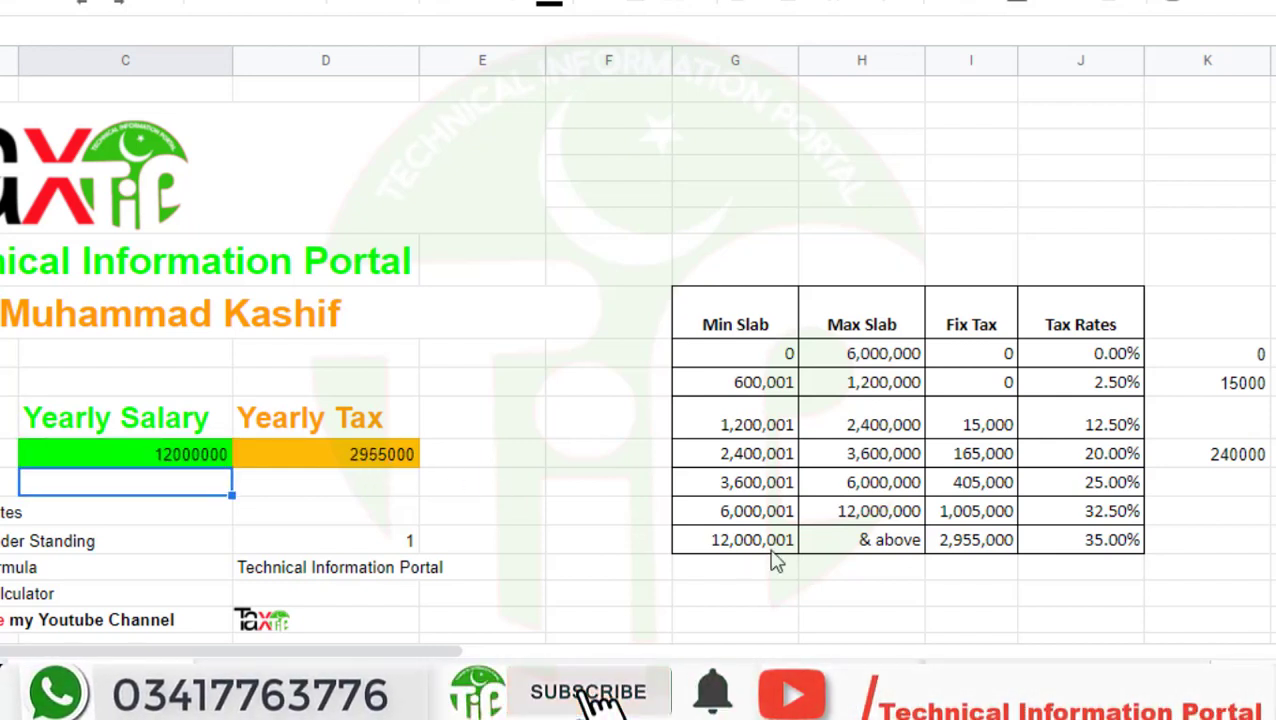
{"action": "left_click", "coordinate": [952, 545]}
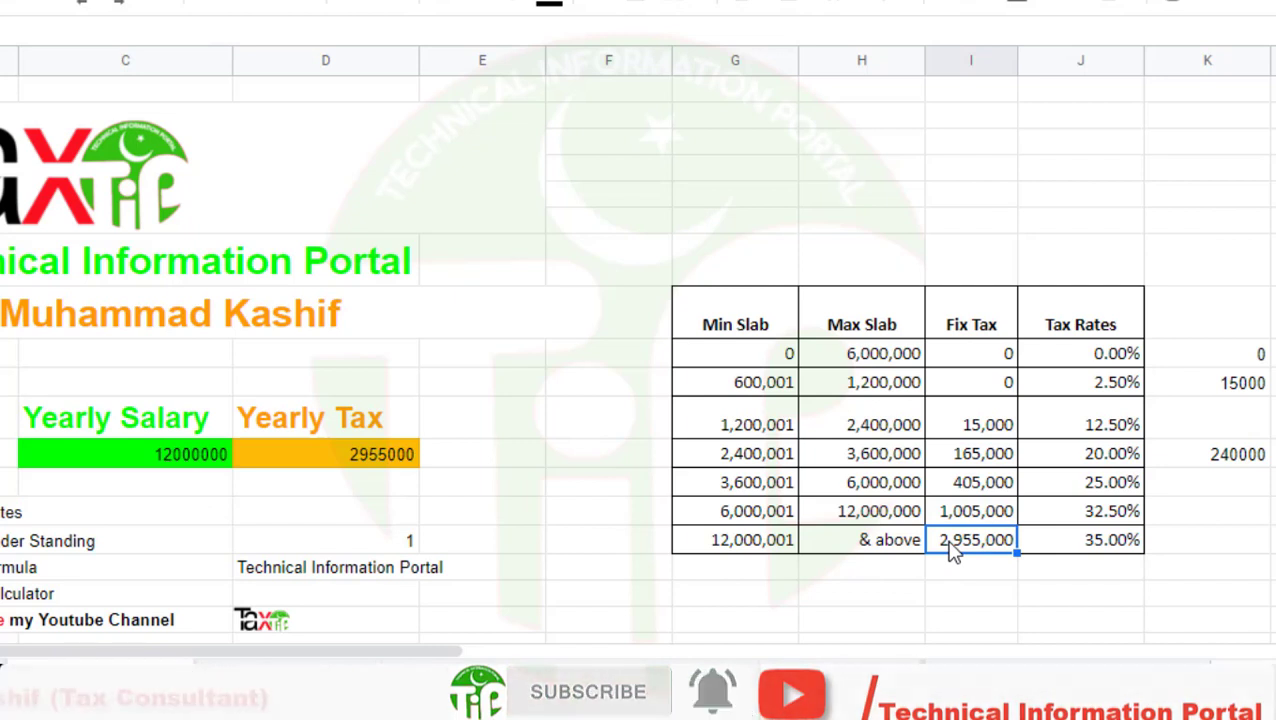
{"action": "left_click", "coordinate": [1130, 541]}
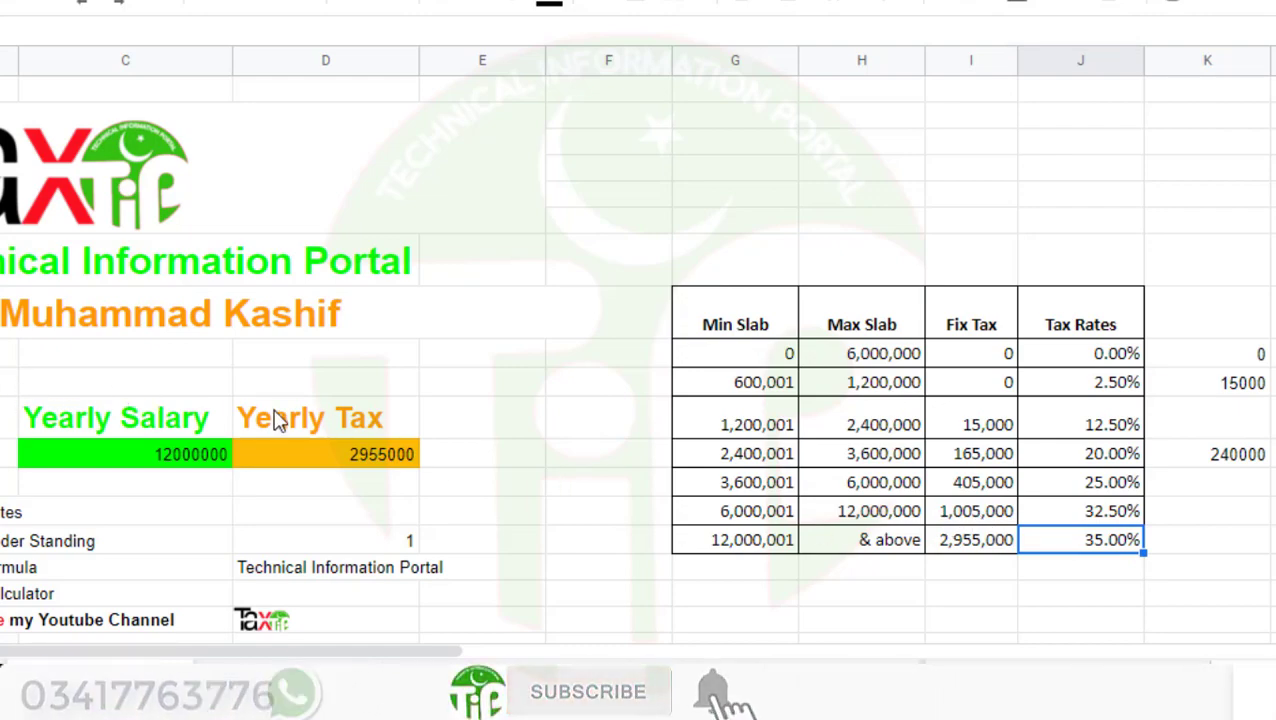
Open the Yearly Tax formula in D12 and select its full nested IF text without the equals sign.
{"action": "left_click", "coordinate": [339, 455]}
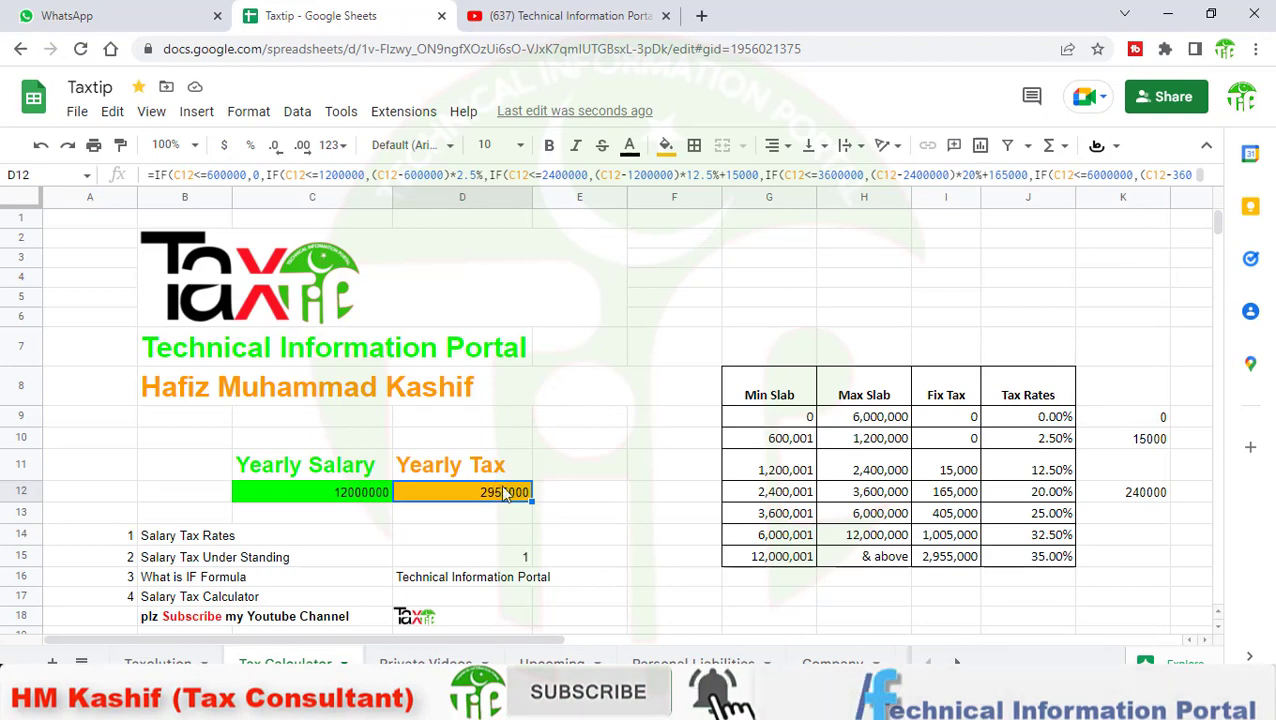
{"action": "left_click", "coordinate": [328, 177]}
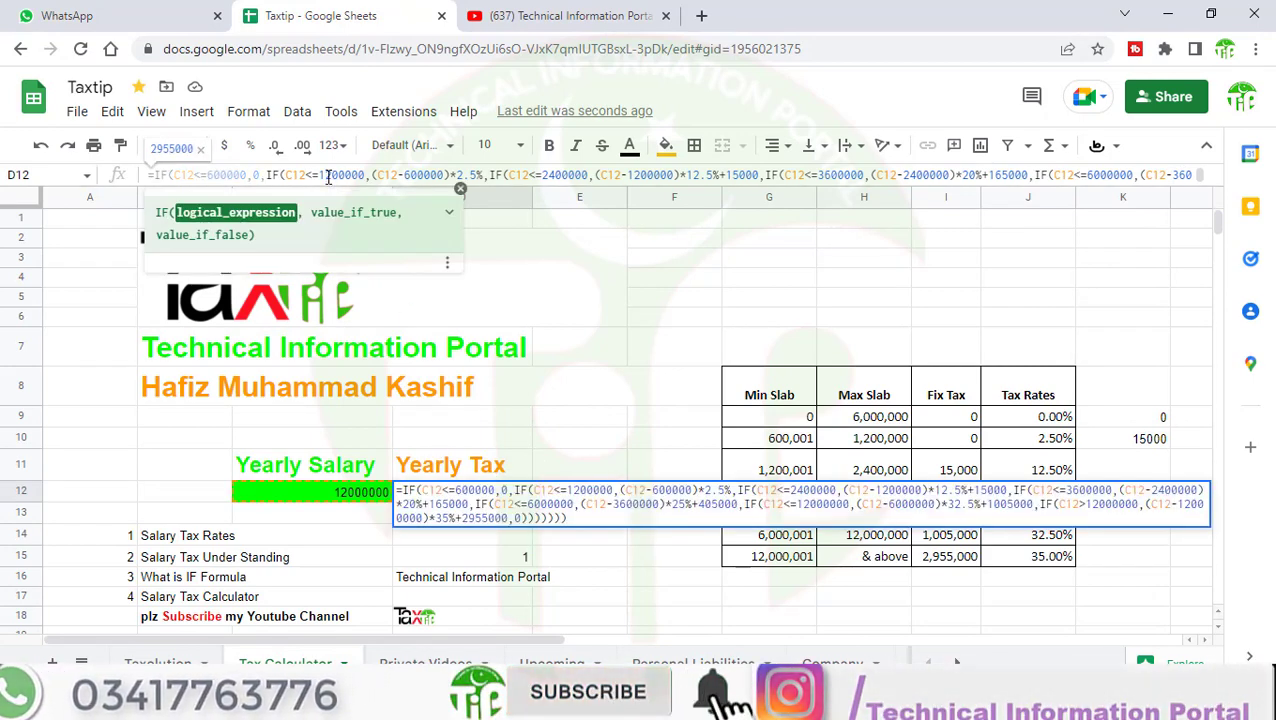
{"action": "key", "text": "ctrl+a"}
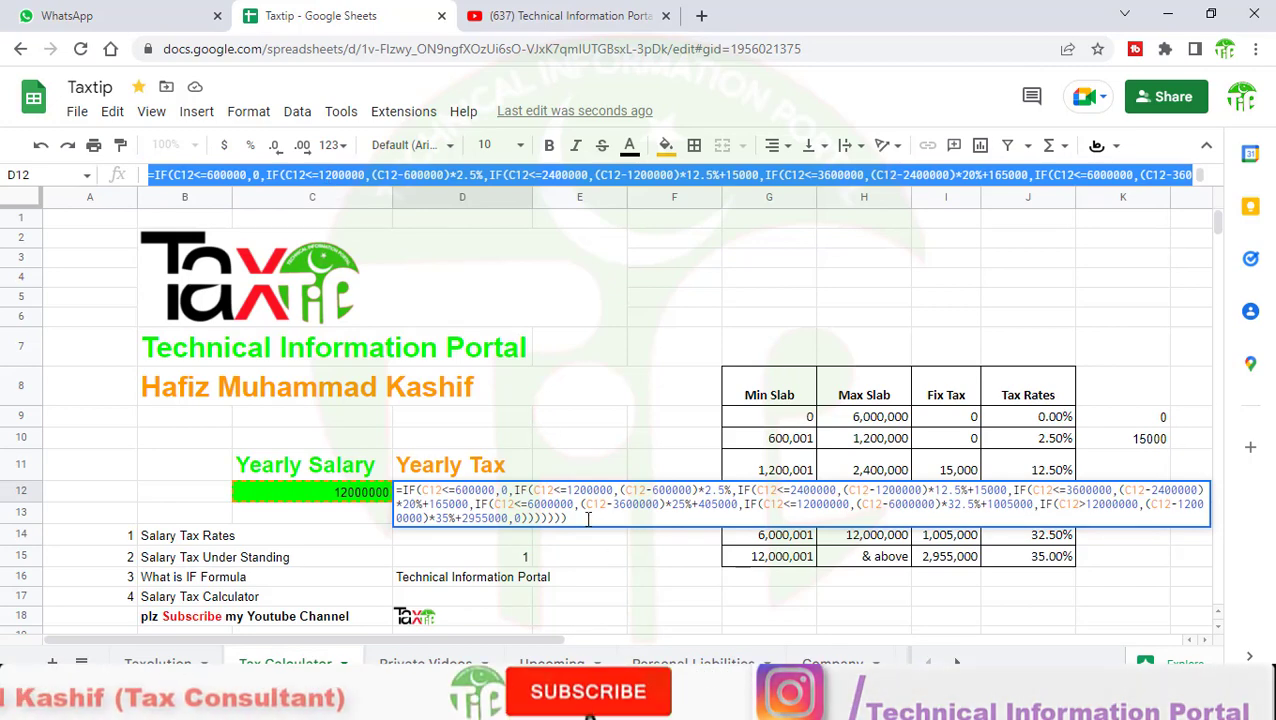
{"action": "left_click_drag", "start_coordinate": [567, 518], "coordinate": [403, 492]}
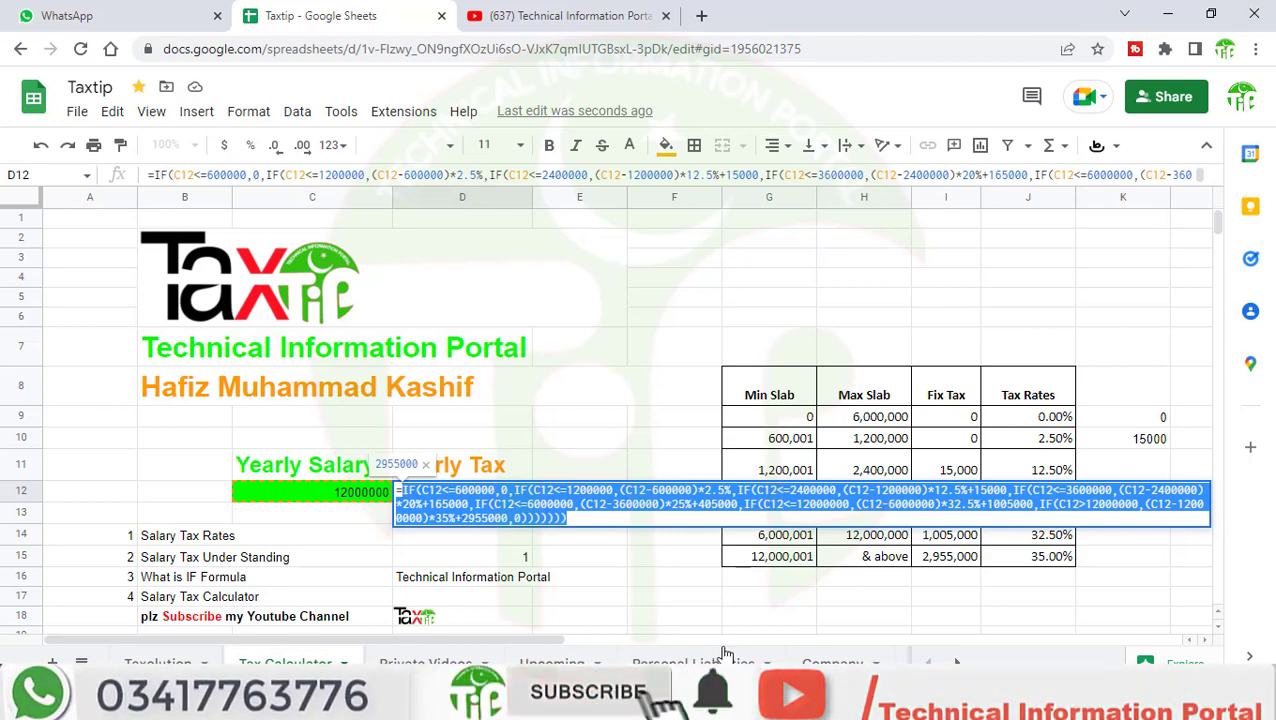
{"action": "left_click", "coordinate": [645, 619]}
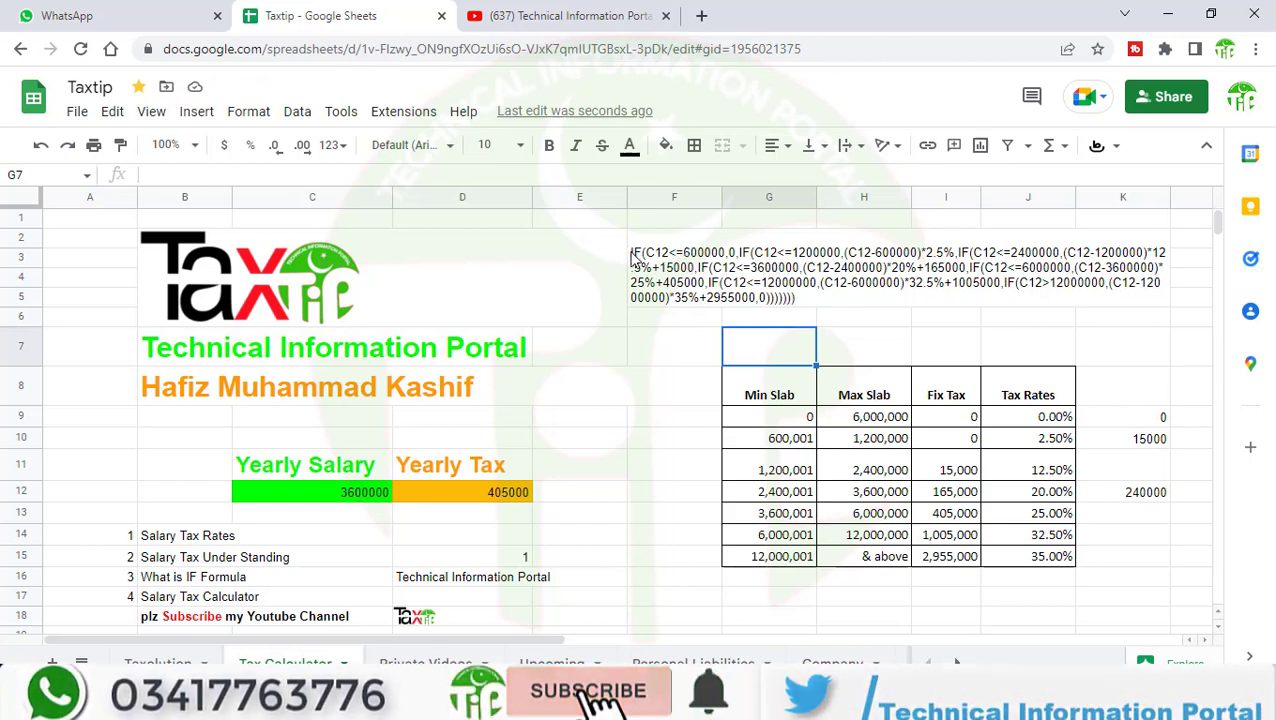
Review the salary cell, the plain-text copy of the formula in F2:K5 and the tax slab table.
{"action": "left_click", "coordinate": [358, 494]}
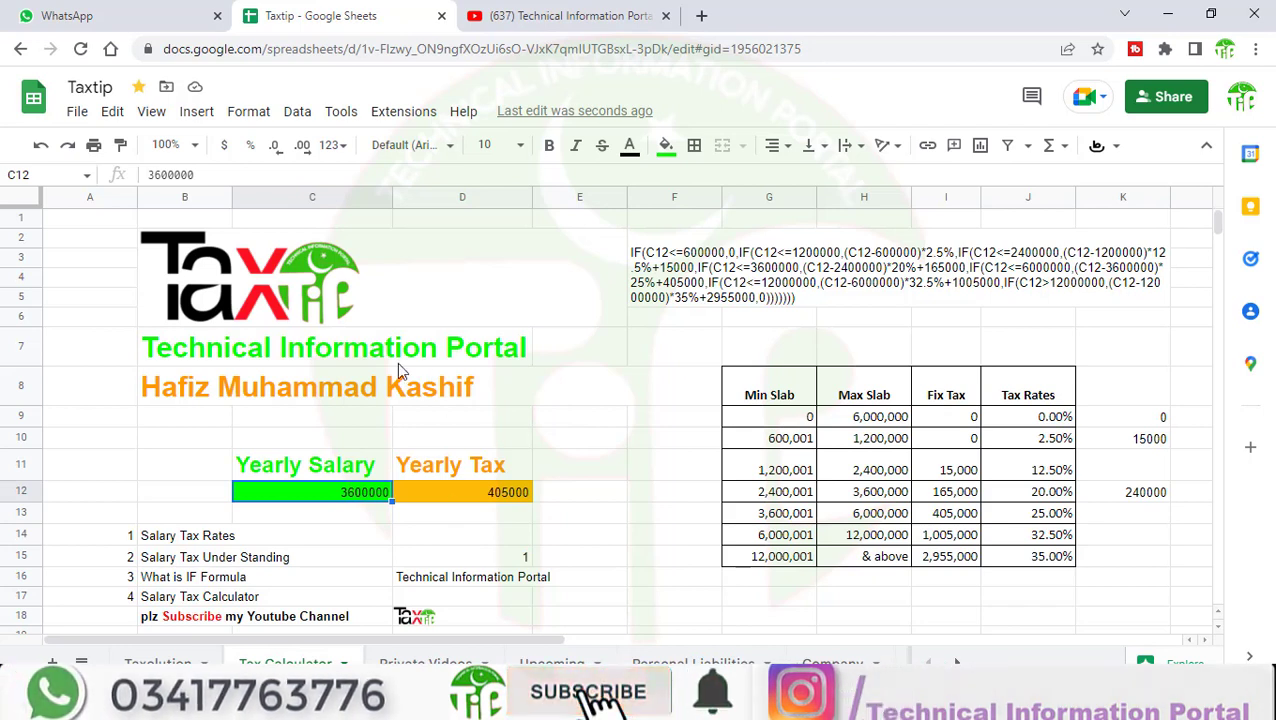
{"action": "left_click", "coordinate": [778, 258]}
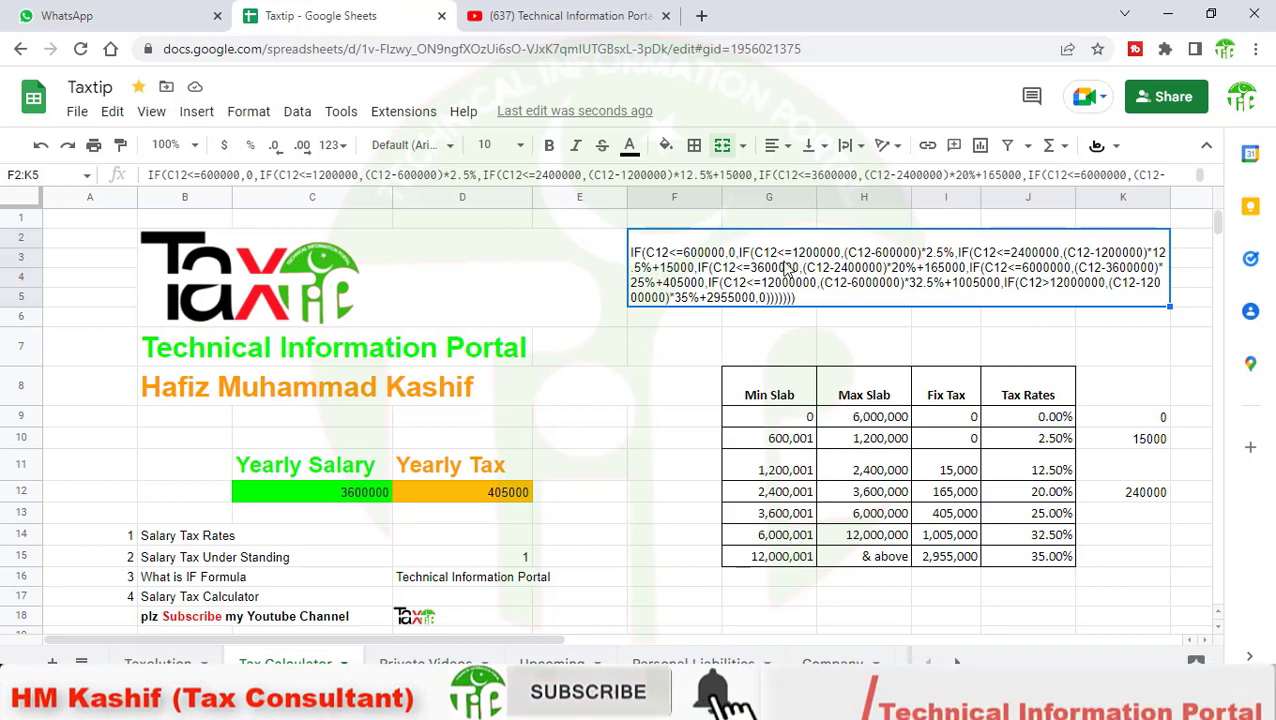
{"action": "left_click", "coordinate": [686, 365]}
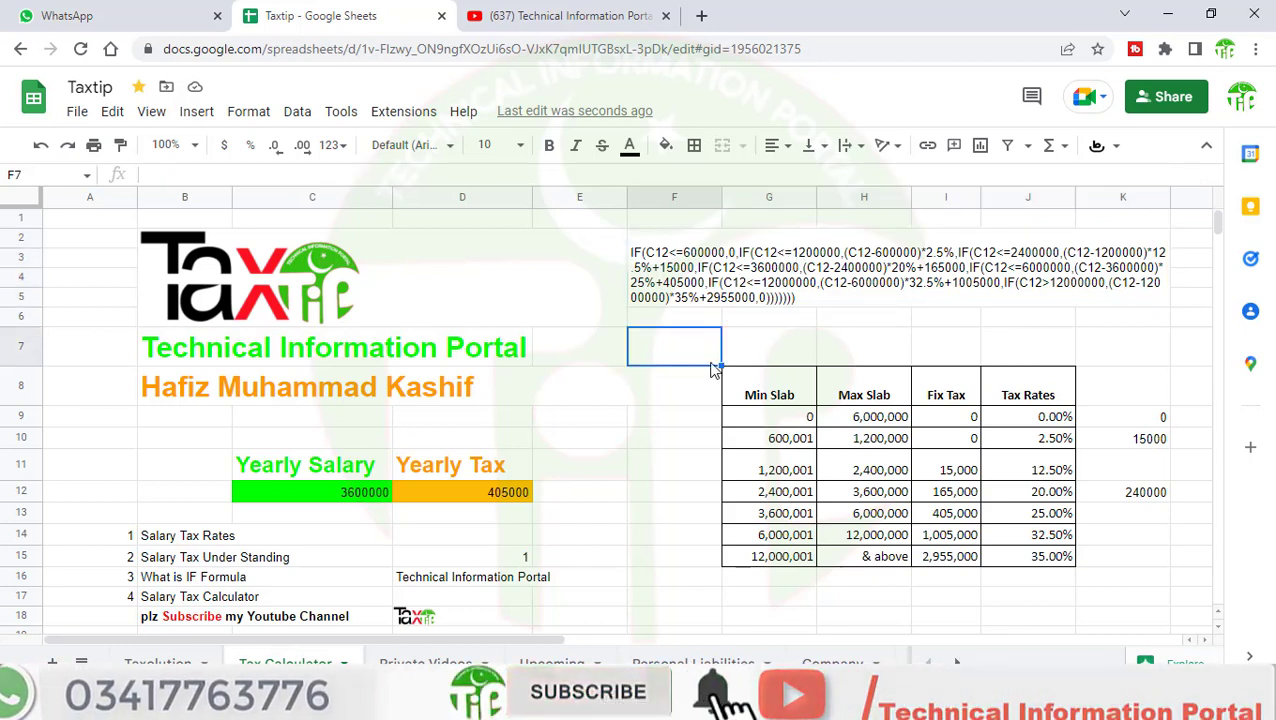
{"action": "left_click_drag", "start_coordinate": [742, 358], "coordinate": [1105, 558]}
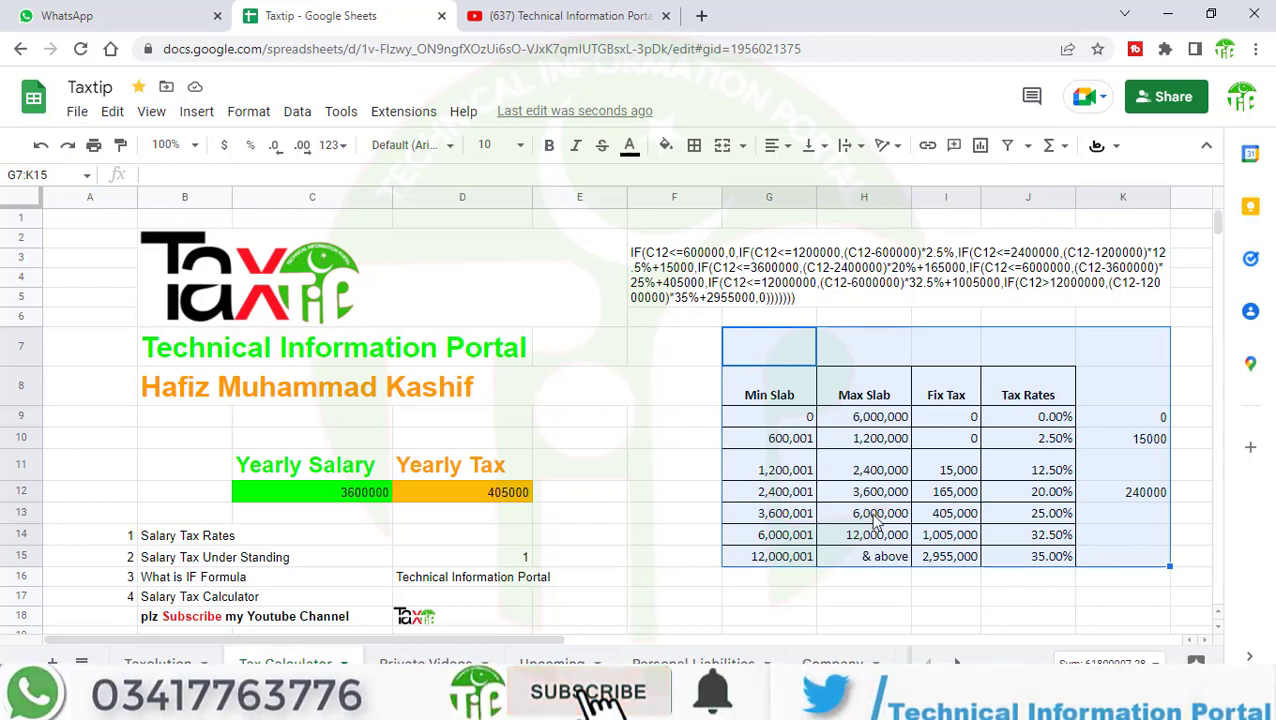
{"action": "left_click", "coordinate": [651, 438]}
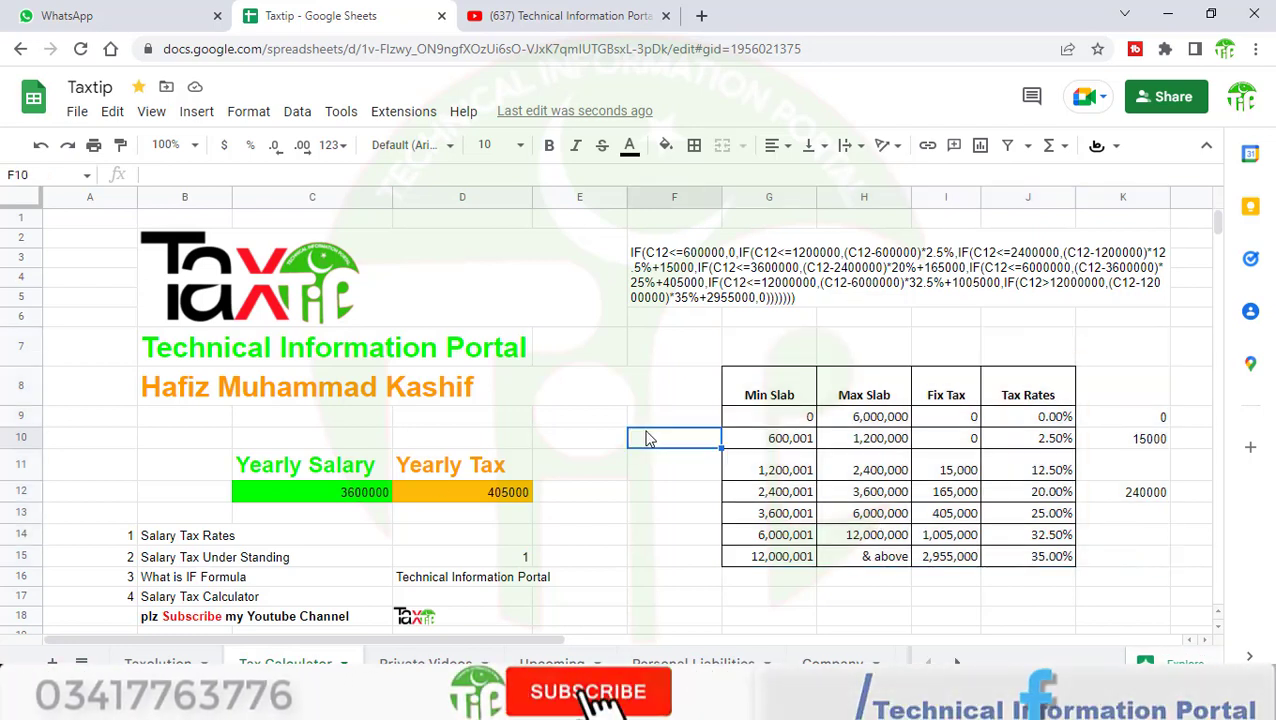
Wrap the nested IF formula in D12 in a ROUND function with 0 decimal places.
{"action": "left_click", "coordinate": [430, 492]}
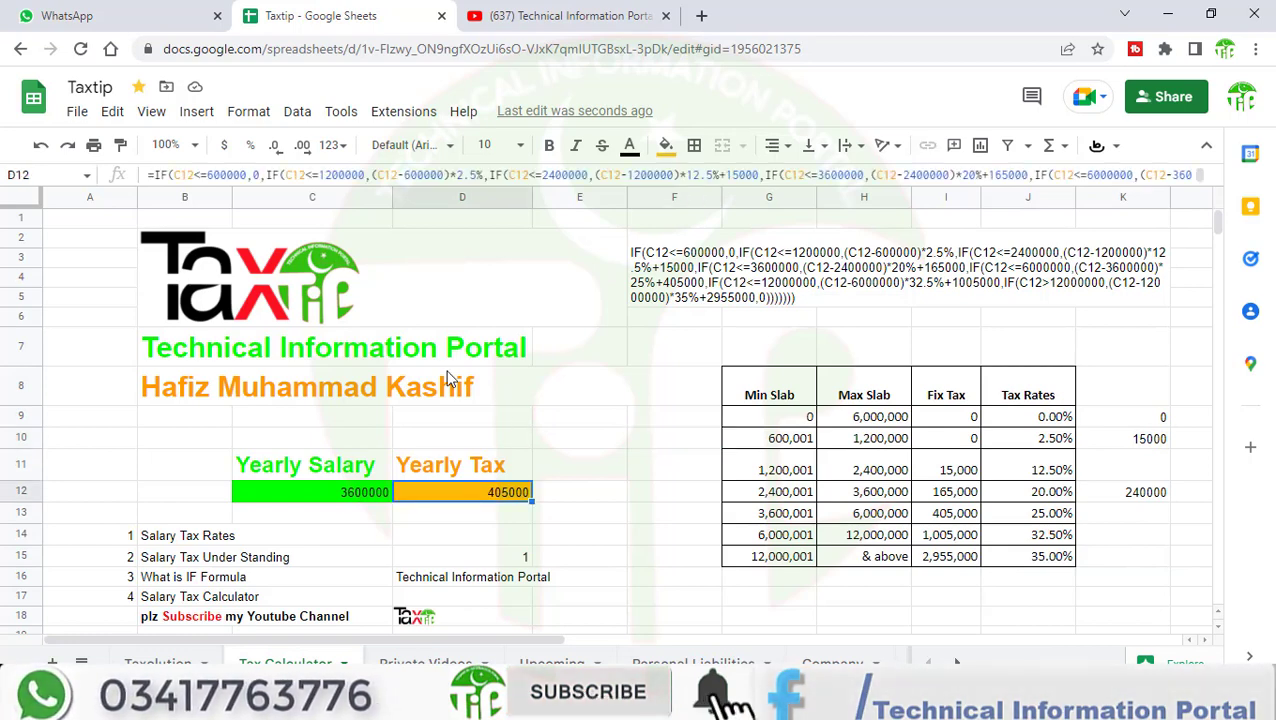
{"action": "left_click", "coordinate": [157, 174]}
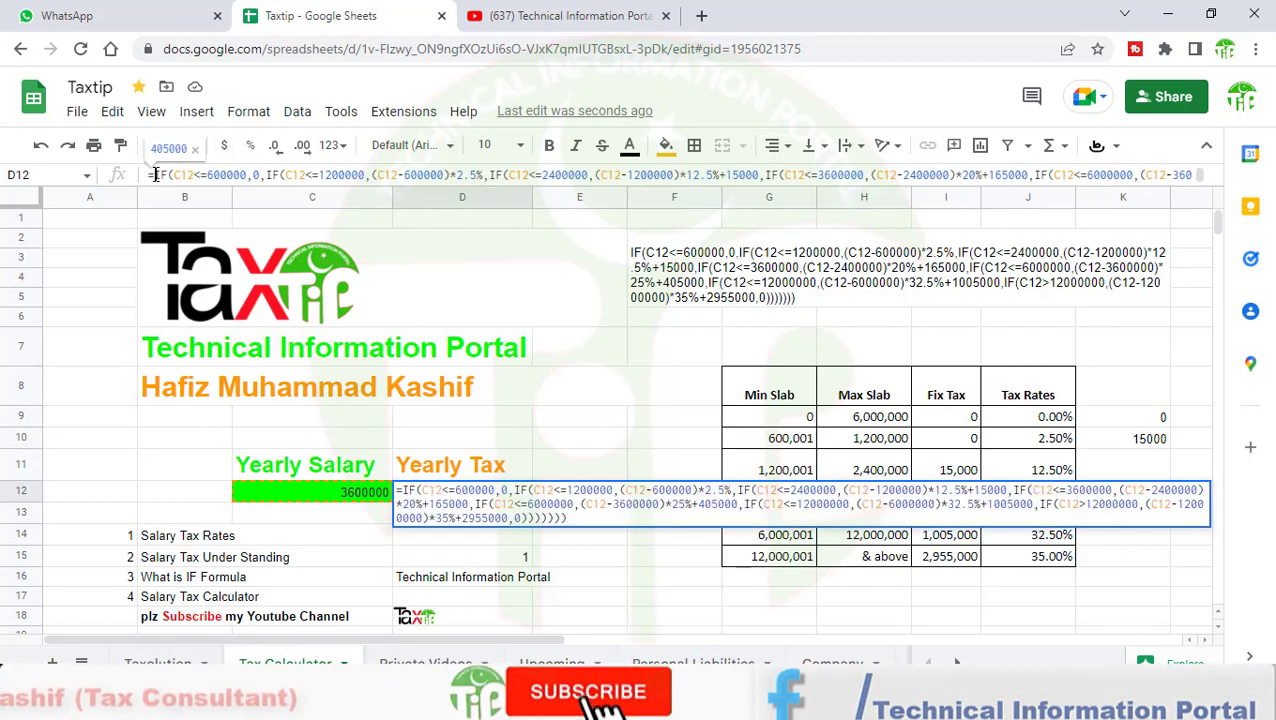
{"action": "type", "text": "round"}
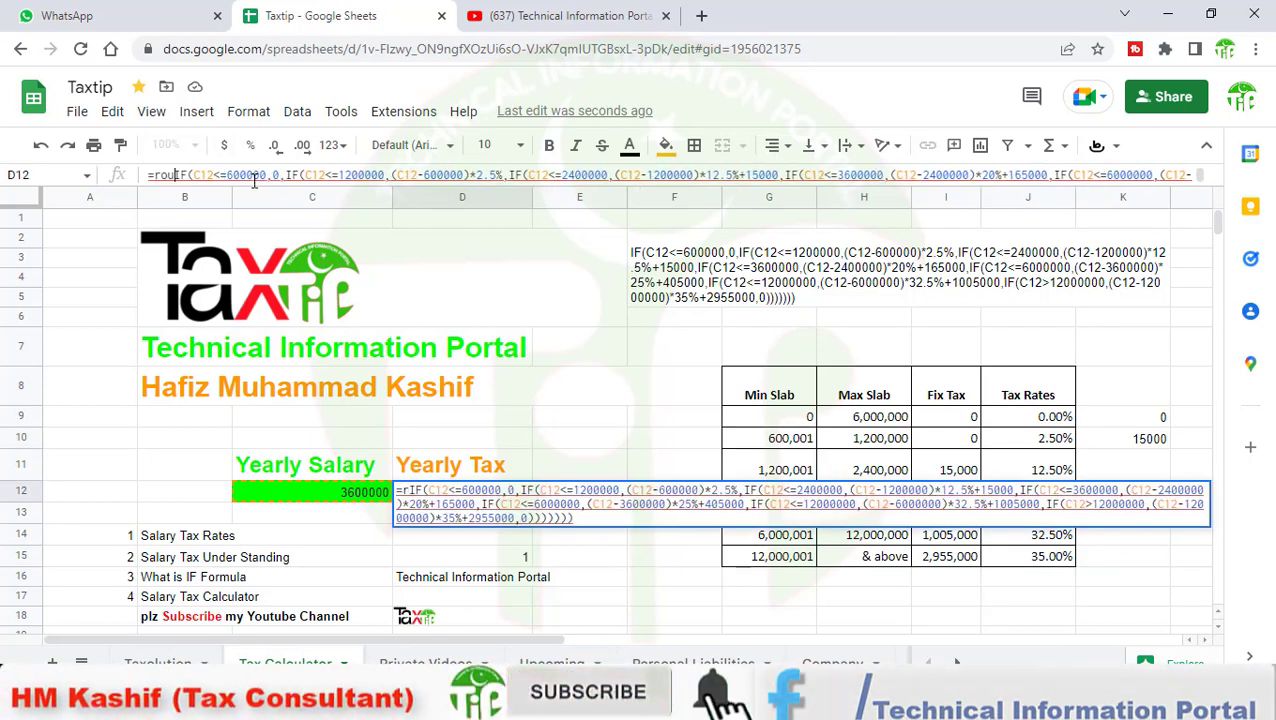
{"action": "key", "text": "Tab"}
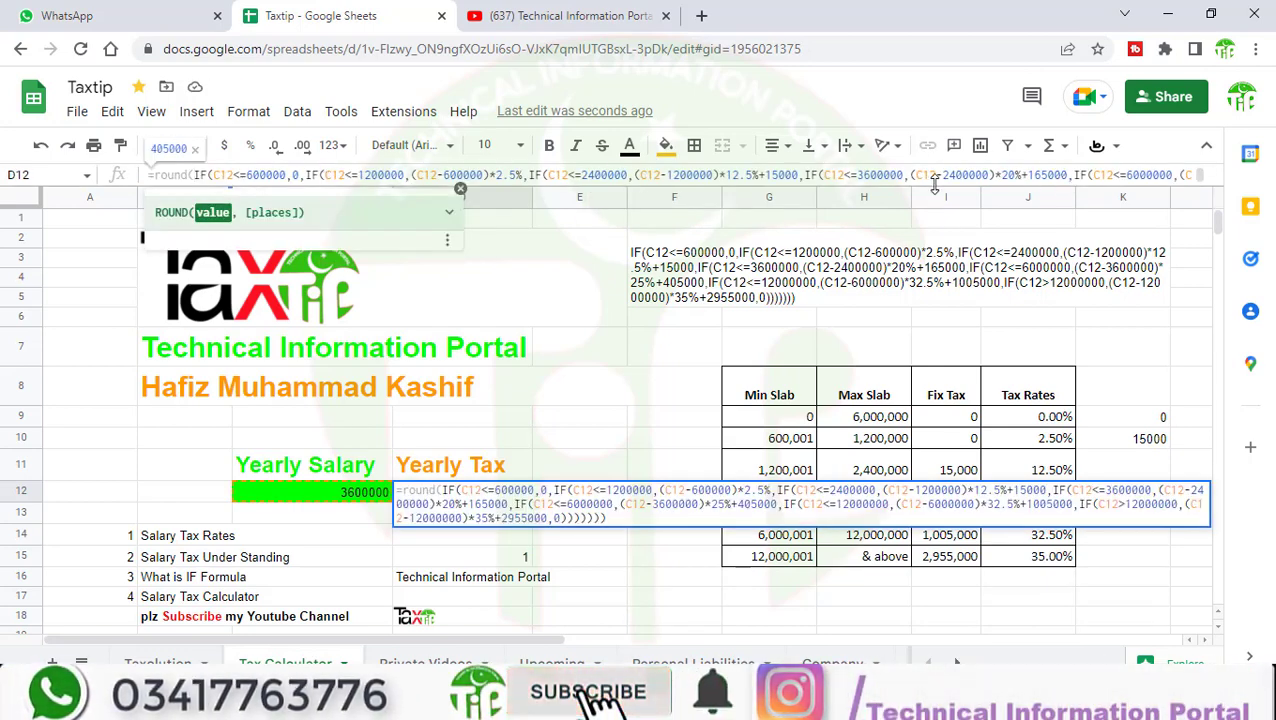
{"action": "type", "text": ","}
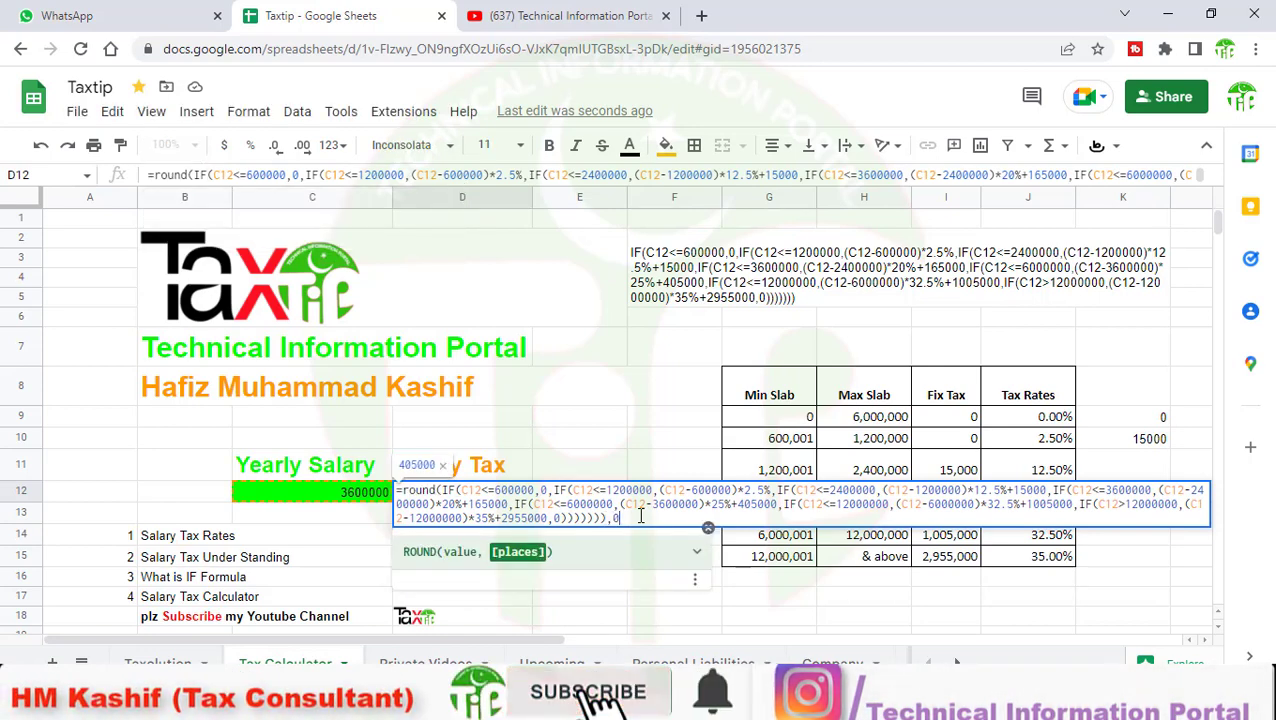
{"action": "type", "text": "0)"}
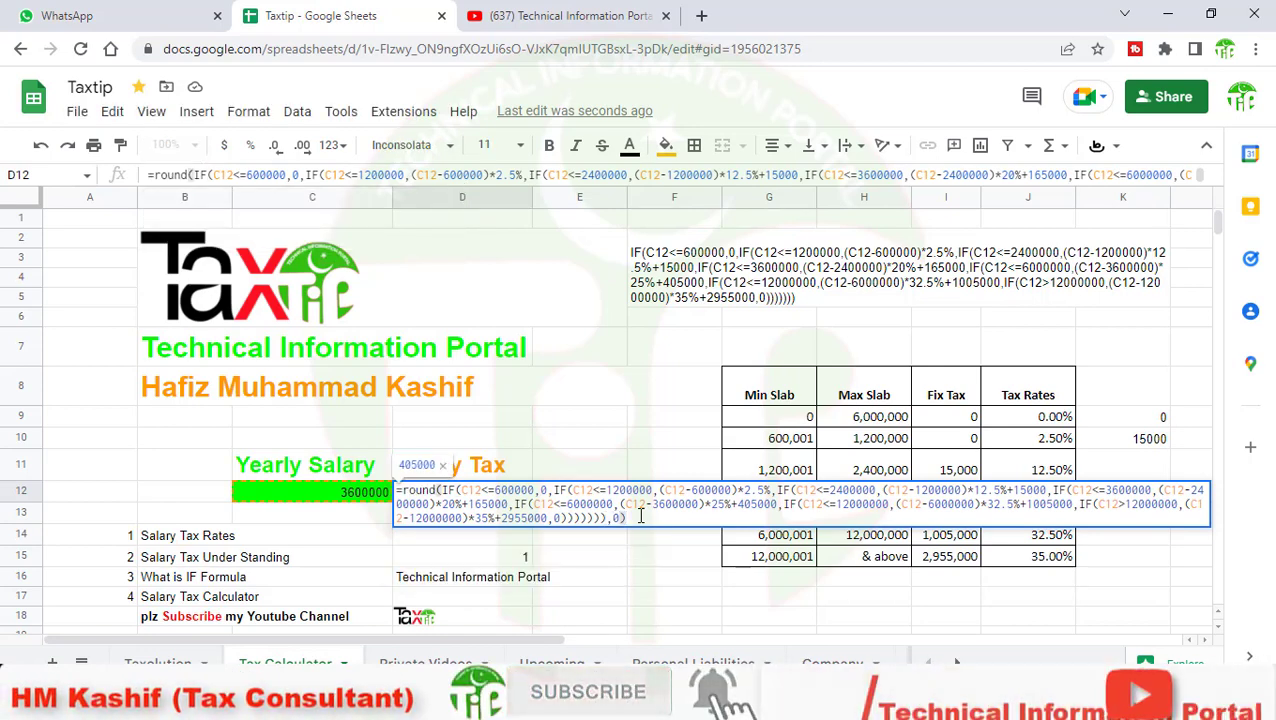
{"action": "key", "text": "Return"}
{"action": "left_click", "coordinate": [500, 494]}
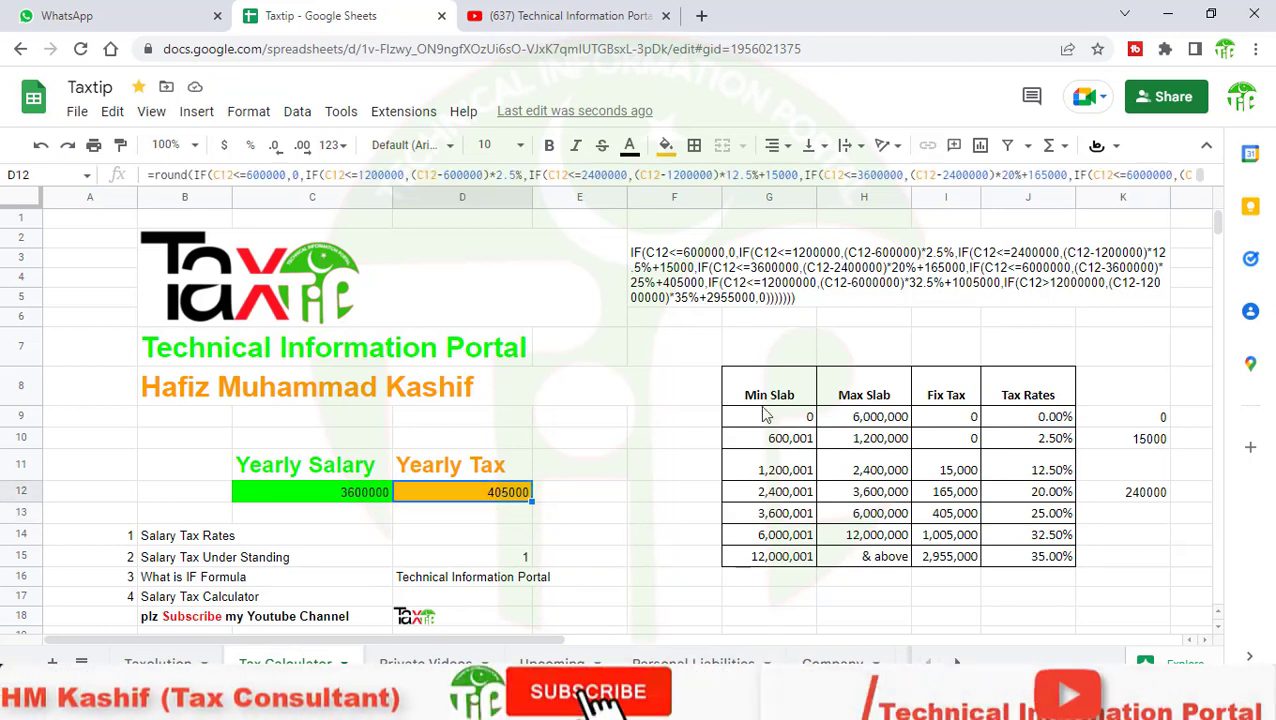
Switch to the Technical Information Portal channel's videos page on YouTube.
{"action": "left_click", "coordinate": [595, 20]}
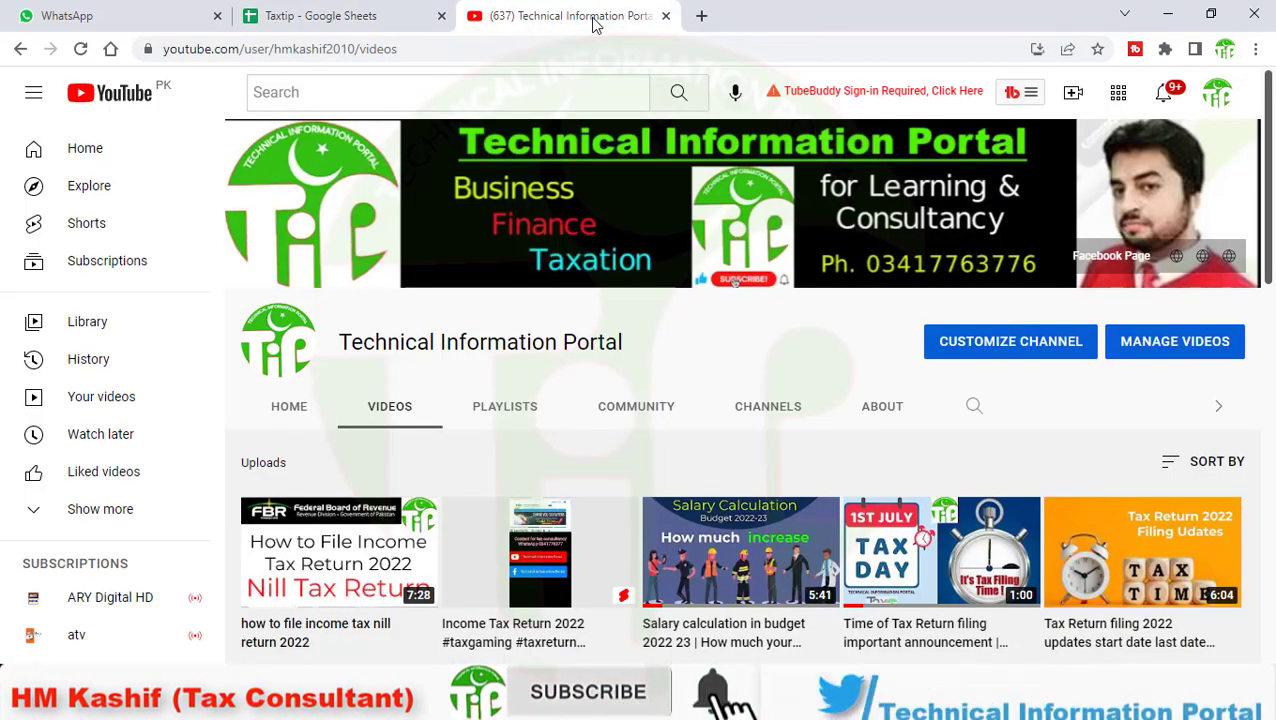